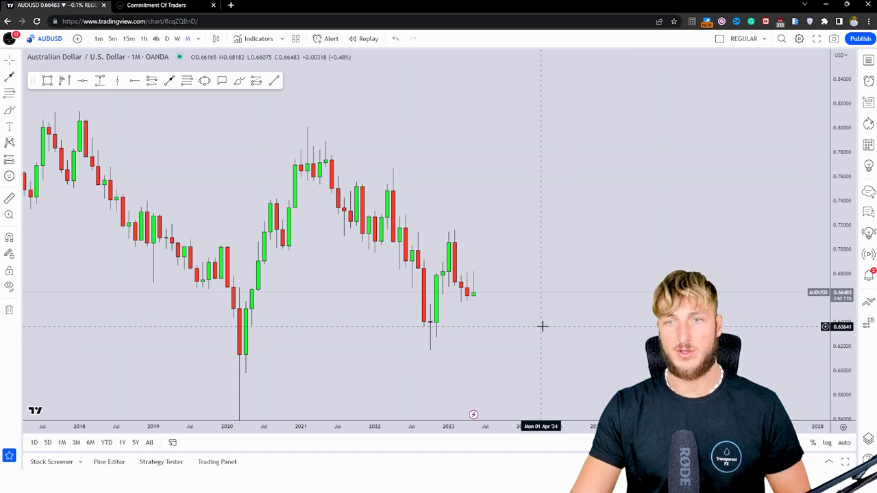
# Trace the impulse and correction from the October 2022 low over the early 2023 peak with the brush, and delete the stroke.
pyautogui.rightClick(796, 362)
pyautogui.click(761, 226)
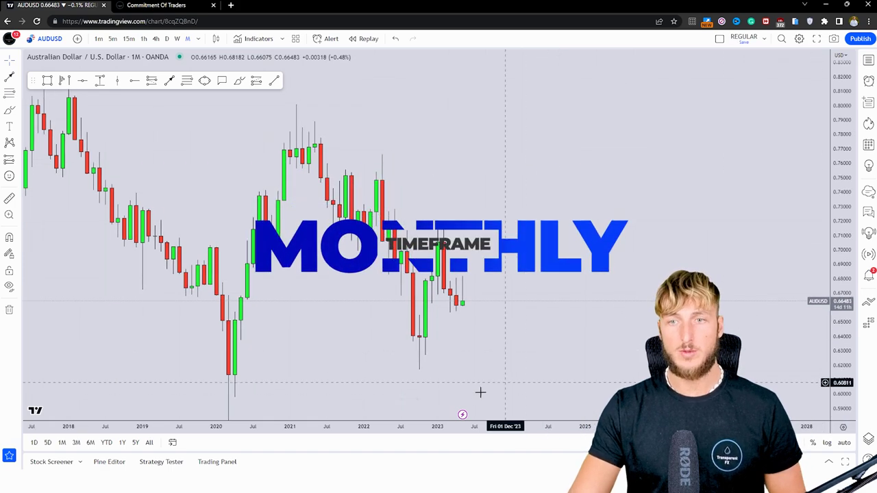
pyautogui.scroll(2, 514, 377)
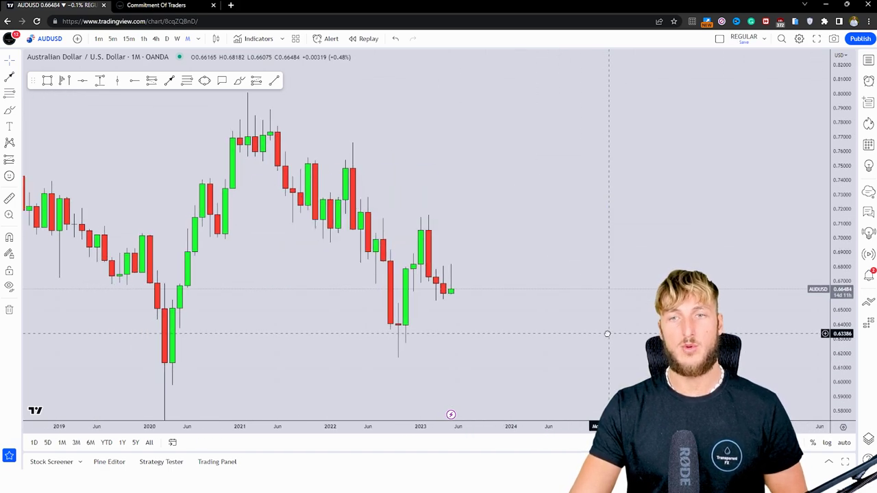
pyautogui.click(238, 81)
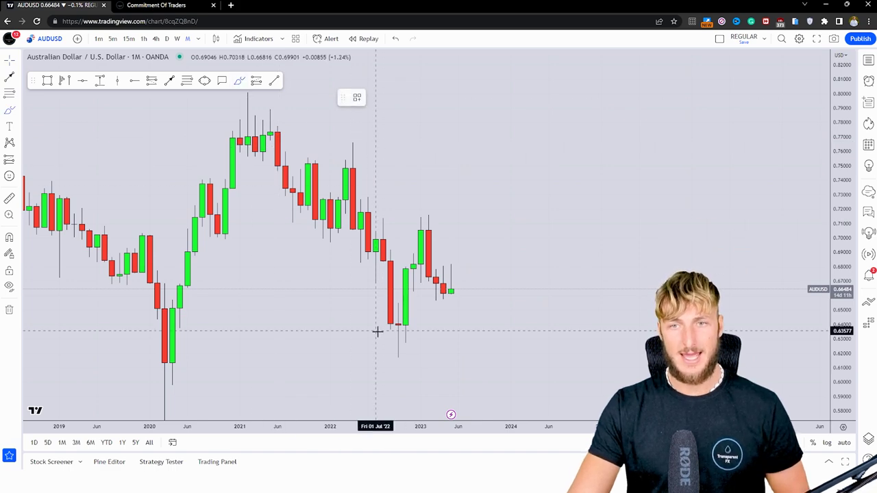
pyautogui.moveTo(398, 354)
pyautogui.mouseDown()
pyautogui.moveTo(426, 221)
pyautogui.moveTo(450, 291)
pyautogui.mouseUp()
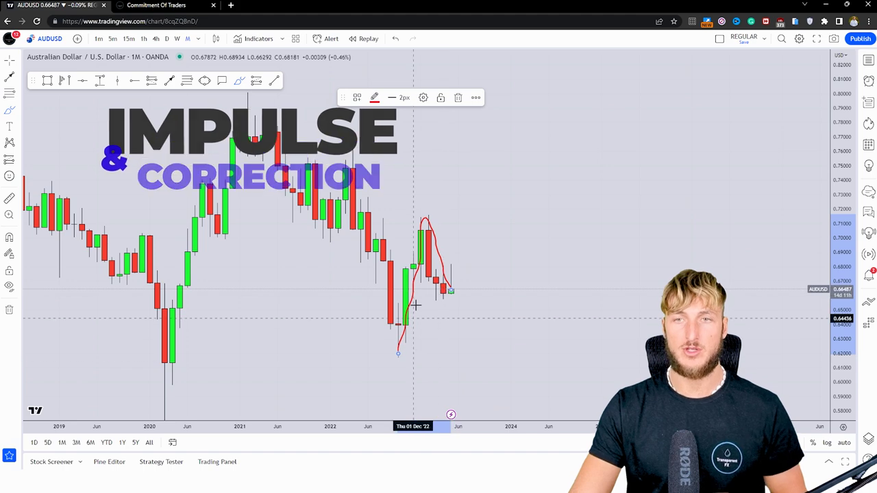
pyautogui.click(458, 98)
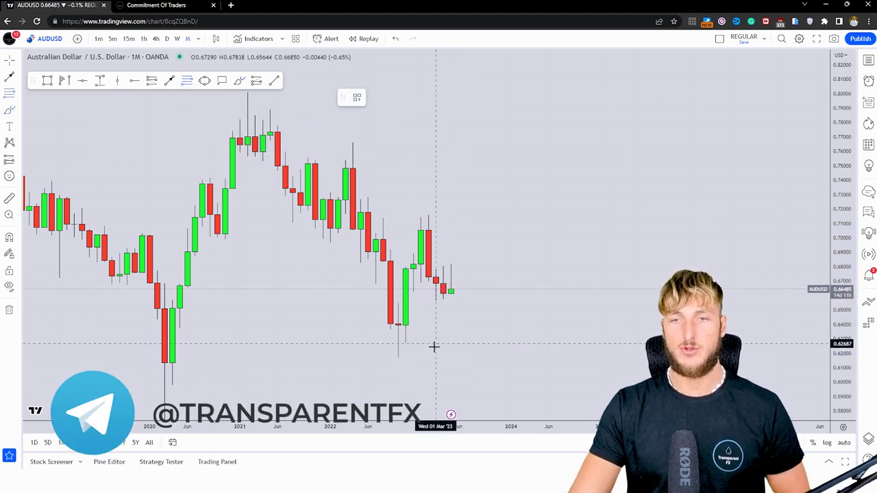
# Draw a Fibonacci retracement from the October 2022 low to the February 2023 high, and box its 0.5 to 0.618 zone with a rectangle.
pyautogui.click(397, 356)
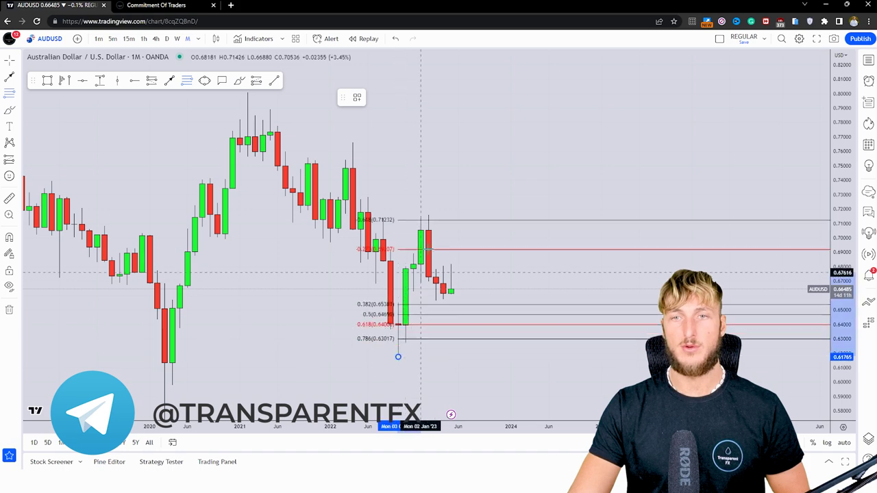
pyautogui.click(428, 215)
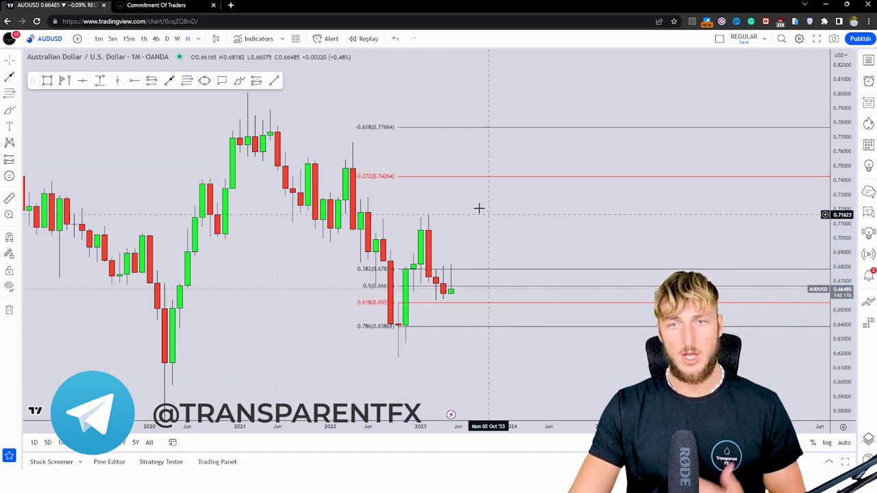
pyautogui.click(46, 80)
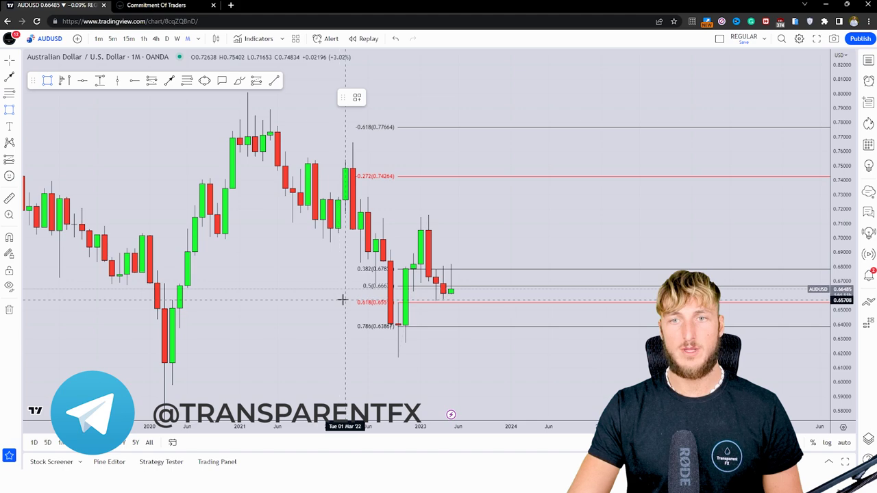
pyautogui.click(346, 302)
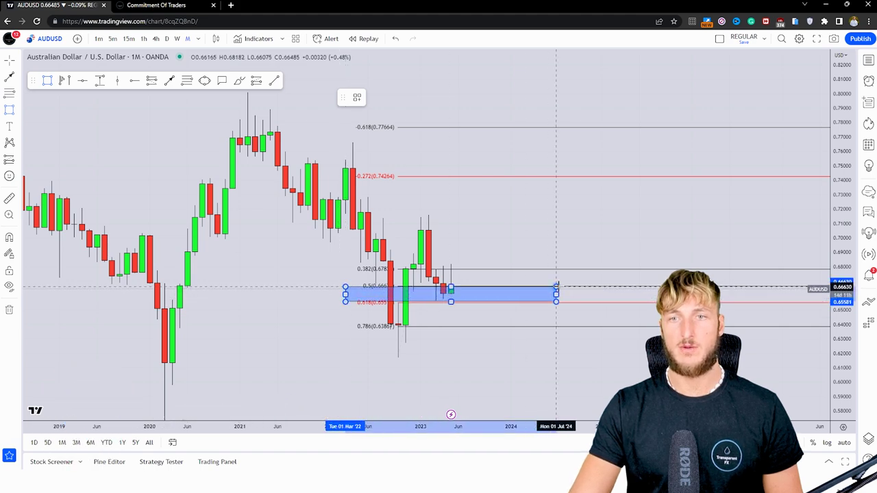
pyautogui.click(557, 287)
pyautogui.click(545, 372)
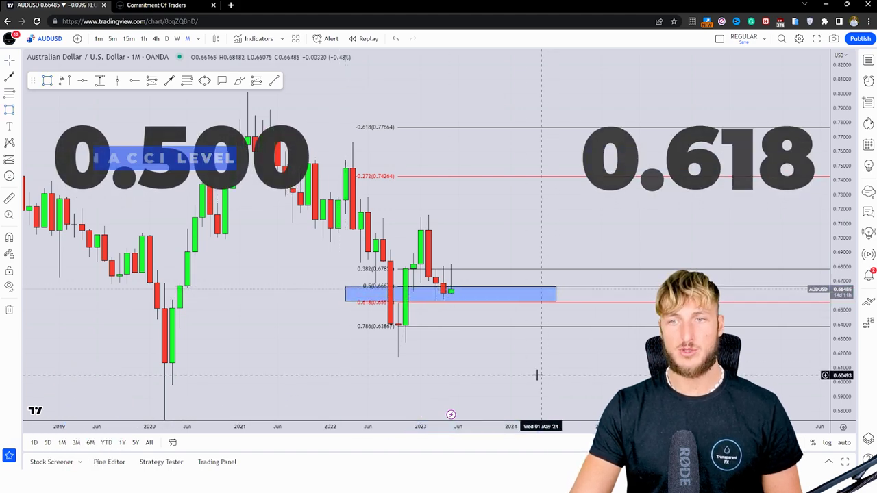
# Brush over the rise from the low and the pullback into the boxed zone, circling the latest candles there.
pyautogui.click(239, 80)
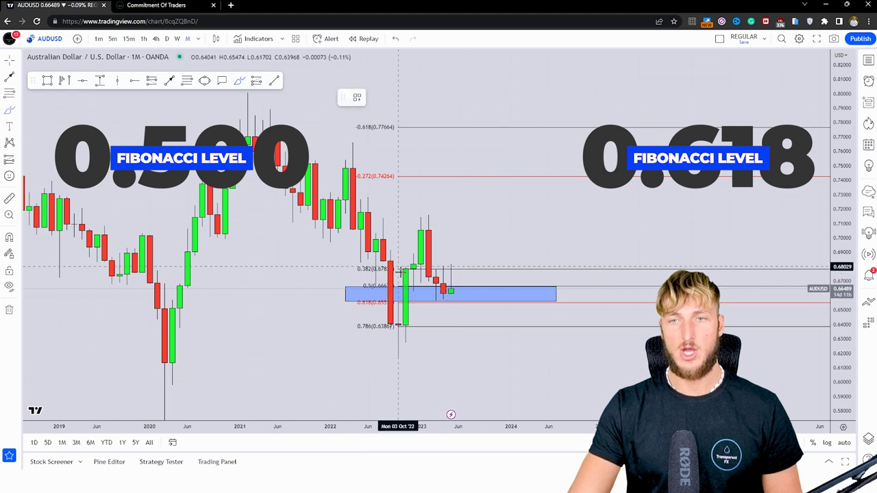
pyautogui.moveTo(411, 353)
pyautogui.mouseDown()
pyautogui.moveTo(421, 218)
pyautogui.moveTo(442, 291)
pyautogui.moveTo(449, 301)
pyautogui.moveTo(459, 298)
pyautogui.mouseUp()
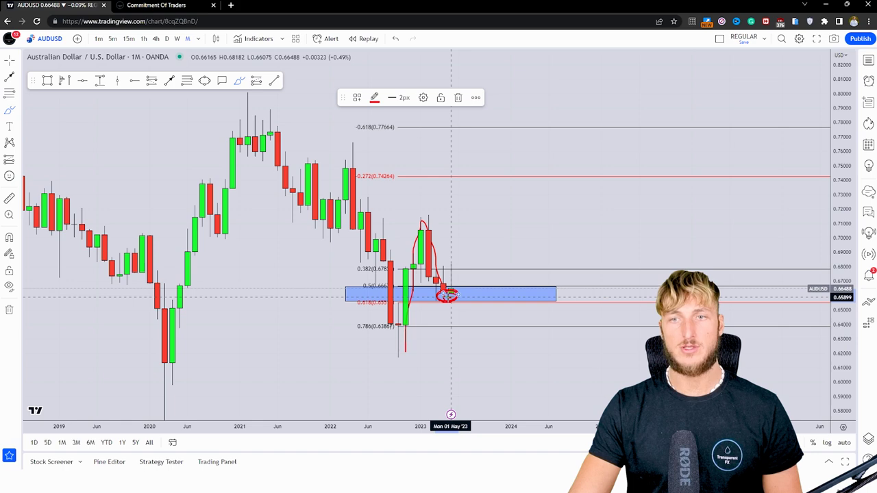
pyautogui.moveTo(452, 295); pyautogui.dragTo(480, 183)
# Undo the brush strokes, the zone rectangle and the Fibonacci retracement on the monthly chart.
pyautogui.click(396, 39)
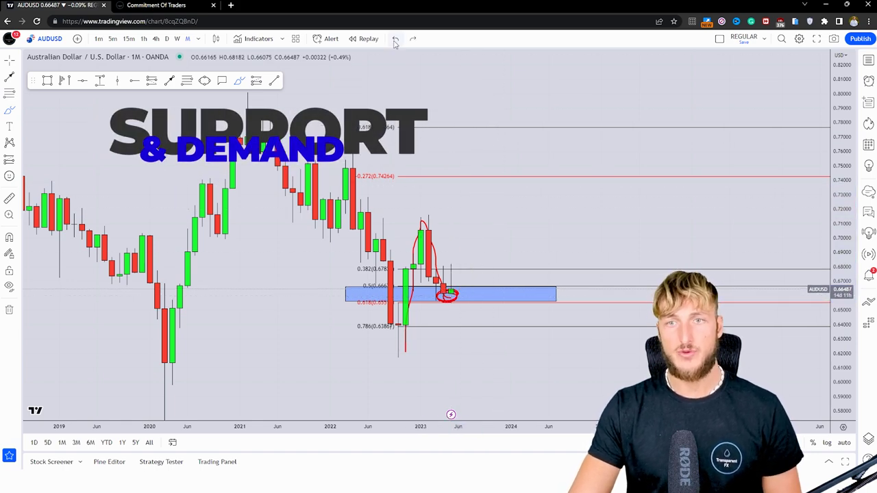
pyautogui.click(395, 39)
pyautogui.click(395, 39)
pyautogui.click(395, 39)
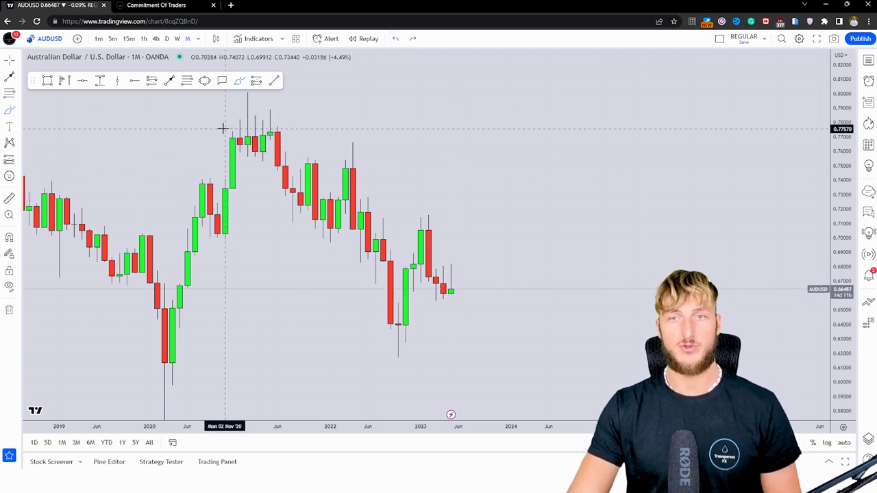
# Circle the mid-2022 support and brush the 2023 drop and rebound with a circle at about 0.68, and undo all strokes.
pyautogui.moveTo(372, 270)
pyautogui.mouseDown()
pyautogui.moveTo(384, 262)
pyautogui.moveTo(389, 220)
pyautogui.moveTo(433, 266)
pyautogui.moveTo(444, 296)
pyautogui.mouseUp()
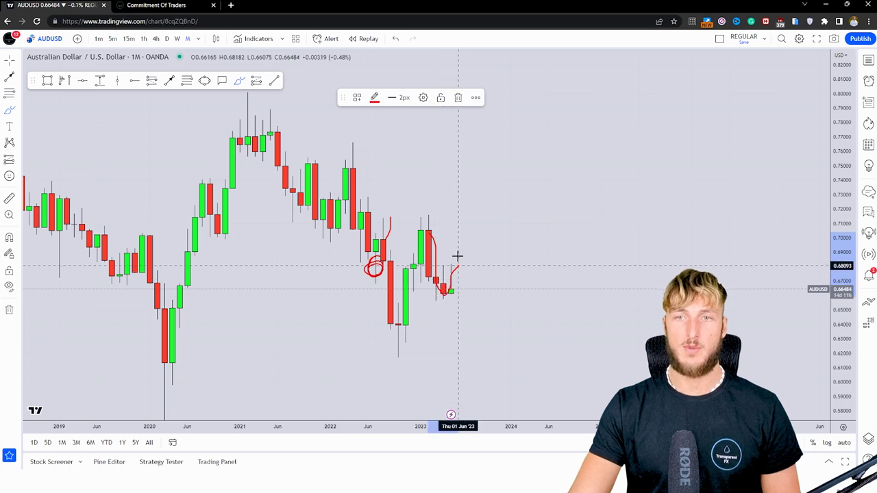
pyautogui.moveTo(466, 253); pyautogui.dragTo(461, 259)
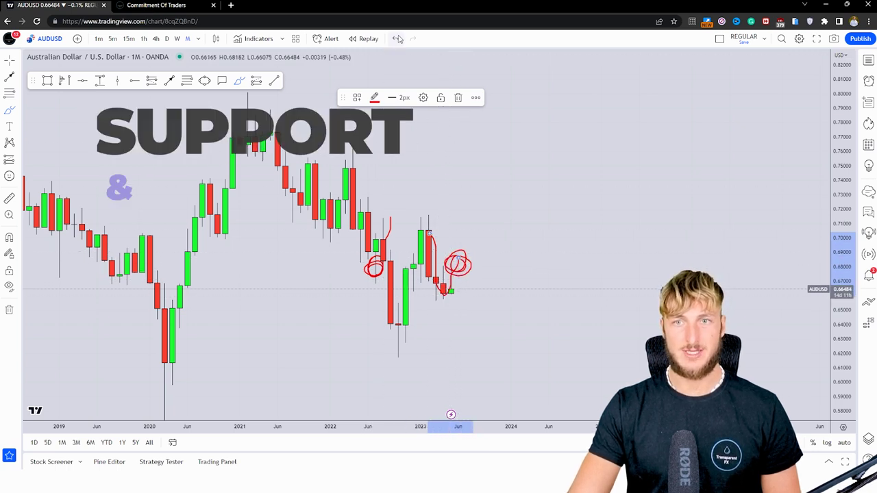
pyautogui.click(396, 39)
pyautogui.click(396, 38)
pyautogui.click(396, 38)
pyautogui.click(396, 38)
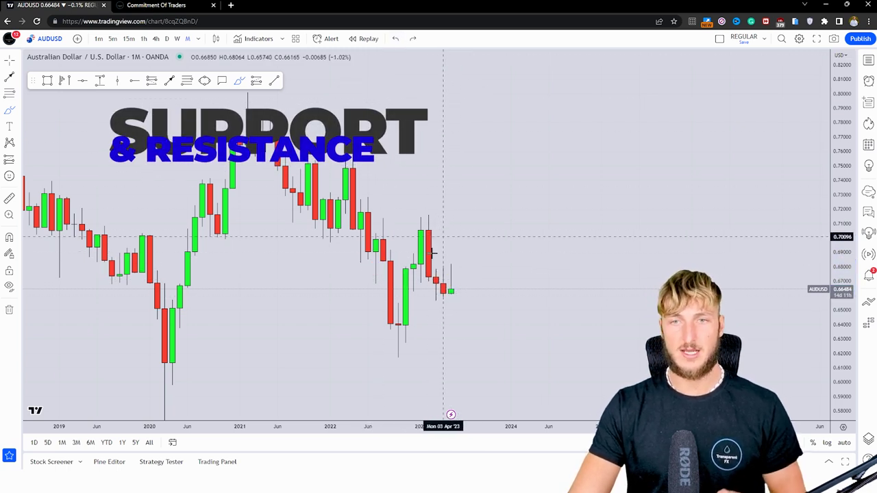
# Brush two horizontal lines from mid-2022 past the latest candle at about 0.675 and 0.66, and undo both.
pyautogui.moveTo(370, 272); pyautogui.dragTo(488, 274)
pyautogui.moveTo(362, 295); pyautogui.dragTo(489, 296)
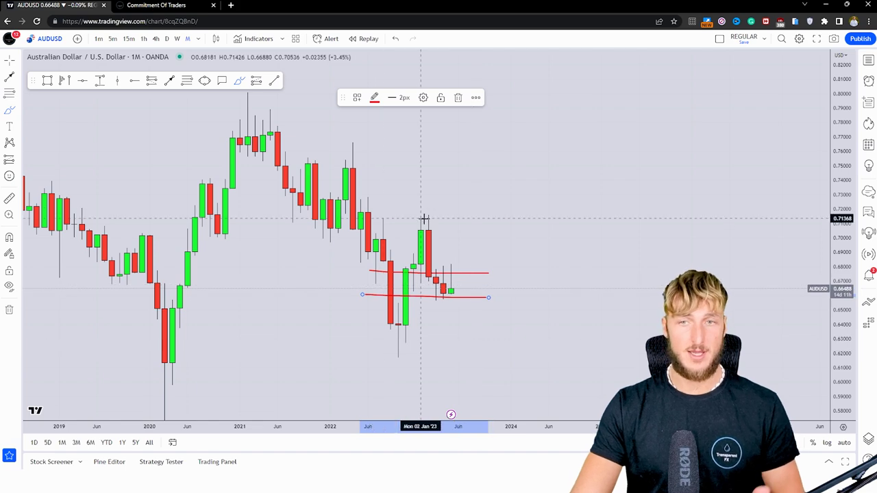
pyautogui.click(397, 39)
pyautogui.click(397, 39)
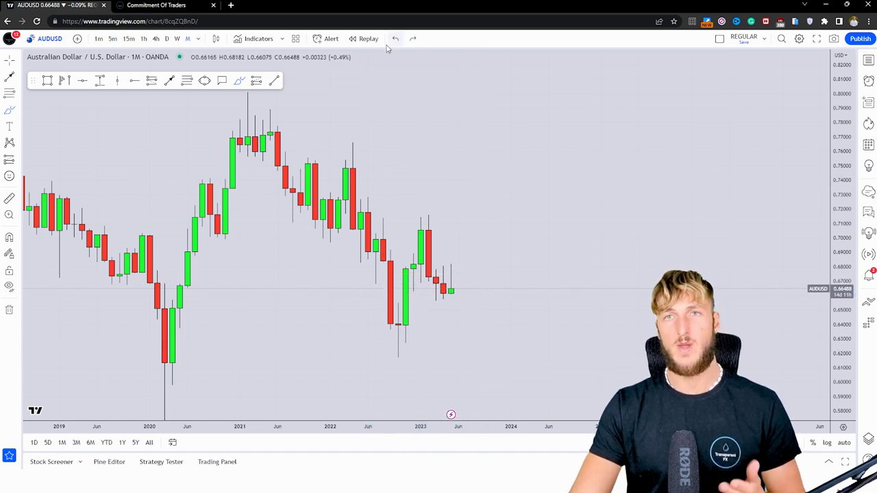
# Switch to the weekly timeframe and box the range's resistance at about 0.677 to 0.678 and its support near 0.656 with rectangles.
pyautogui.click(176, 38)
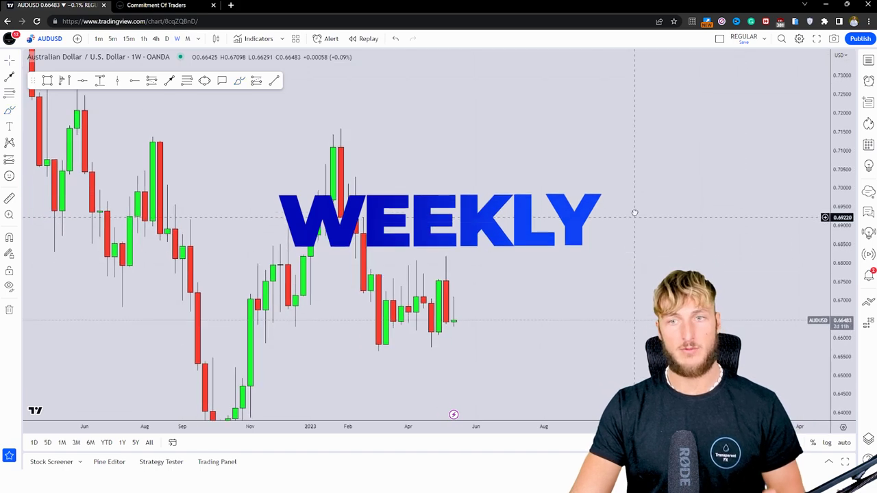
pyautogui.click(47, 81)
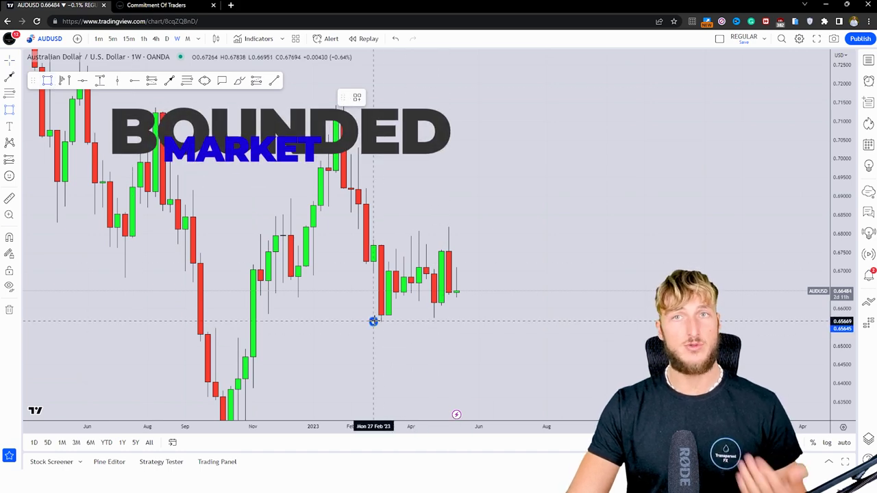
pyautogui.moveTo(373, 321)
pyautogui.mouseDown()
pyautogui.moveTo(509, 317)
pyautogui.moveTo(480, 286)
pyautogui.moveTo(480, 244)
pyautogui.mouseUp()
pyautogui.rightClick(509, 317)
pyautogui.click(533, 376)
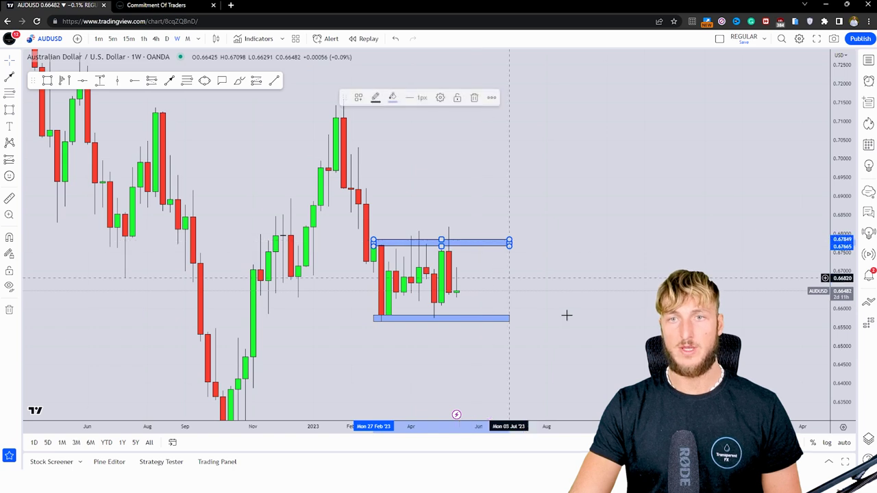
pyautogui.click(377, 317)
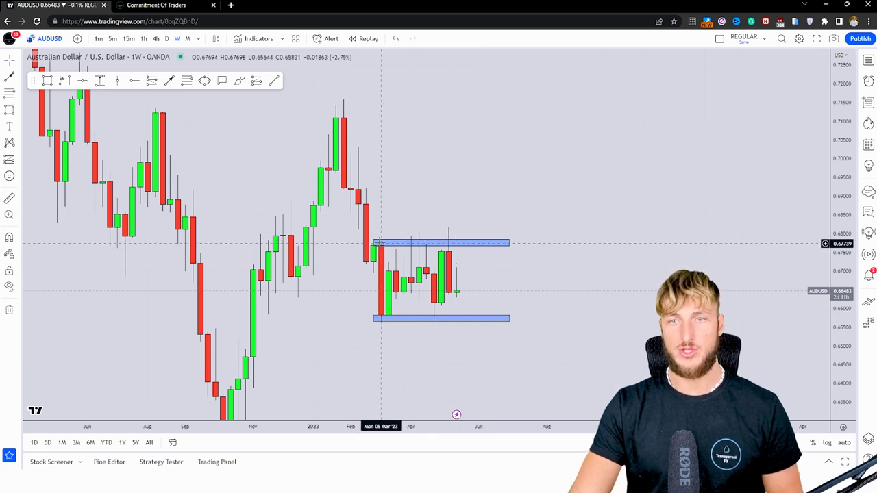
# Circle the candles retesting the resistance and support rectangles with the brush, and undo the circles.
pyautogui.moveTo(374, 245); pyautogui.dragTo(453, 244)
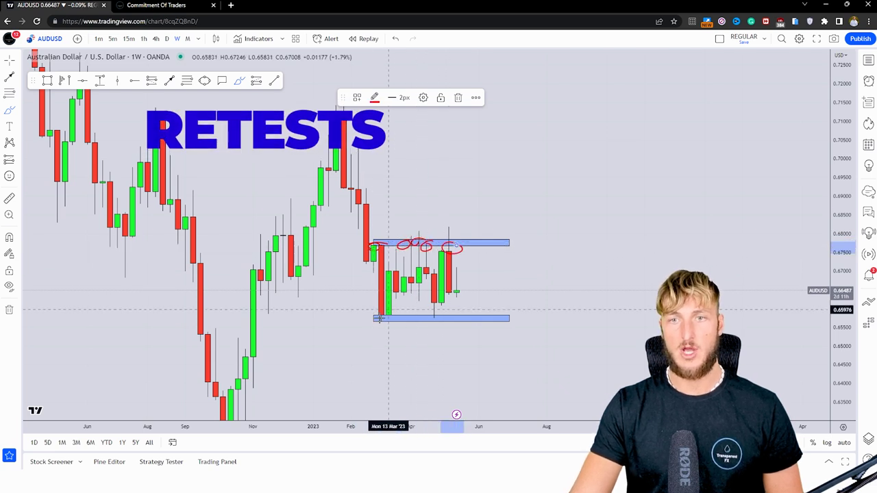
pyautogui.moveTo(370, 319); pyautogui.dragTo(441, 326)
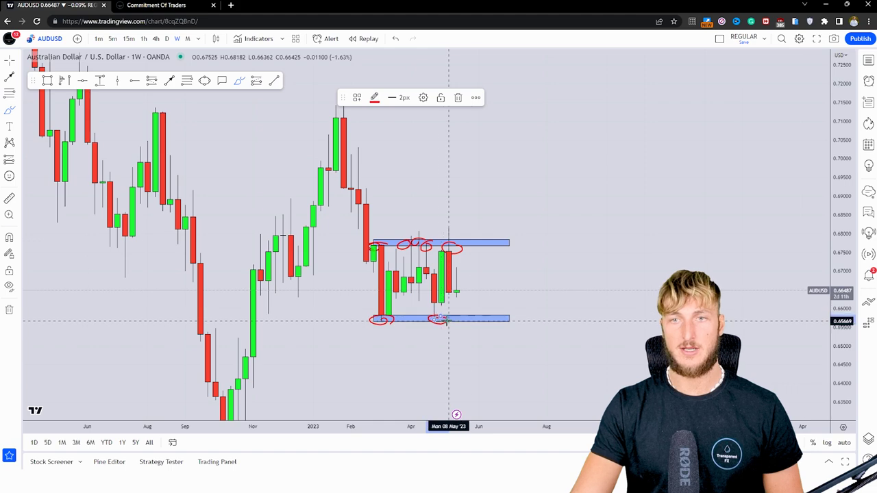
pyautogui.click(397, 41)
pyautogui.click(397, 41)
pyautogui.click(396, 41)
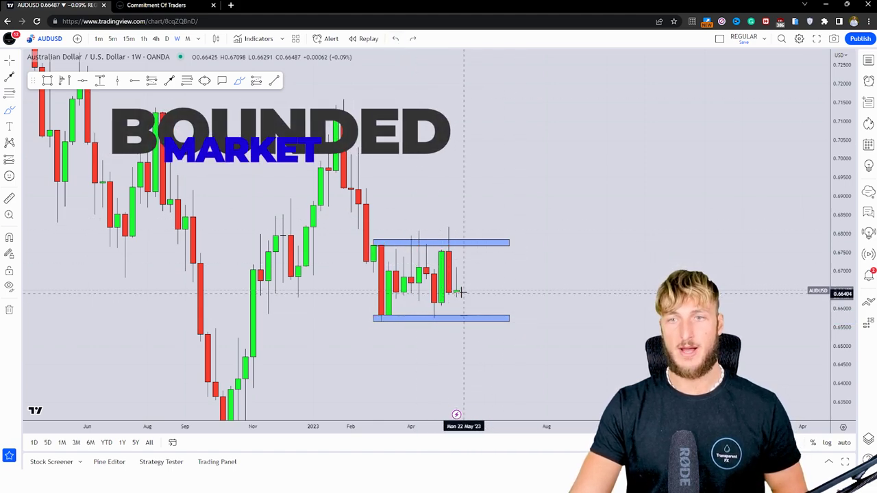
# Brush a projected path bouncing between the two rectangles up to their far end, and delete the stroke.
pyautogui.moveTo(464, 289); pyautogui.dragTo(472, 246)
pyautogui.moveTo(481, 306)
pyautogui.mouseDown()
pyautogui.moveTo(486, 256)
pyautogui.moveTo(505, 294)
pyautogui.moveTo(511, 239)
pyautogui.mouseUp()
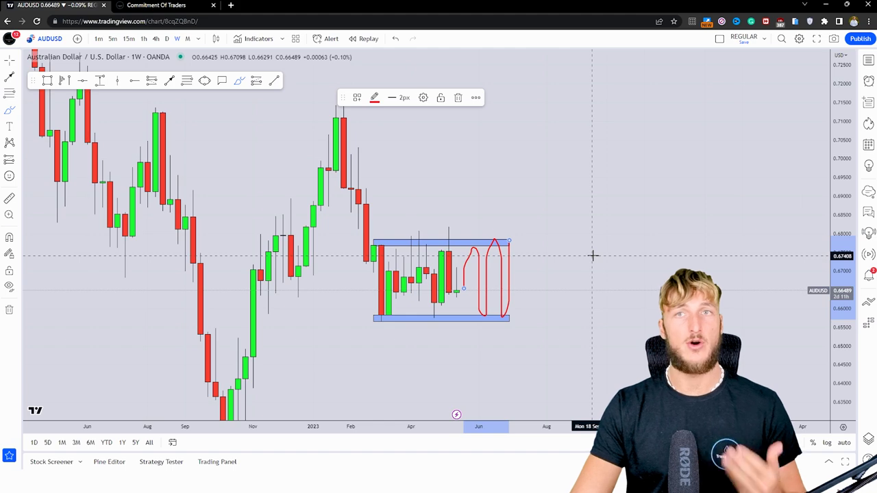
pyautogui.click(458, 97)
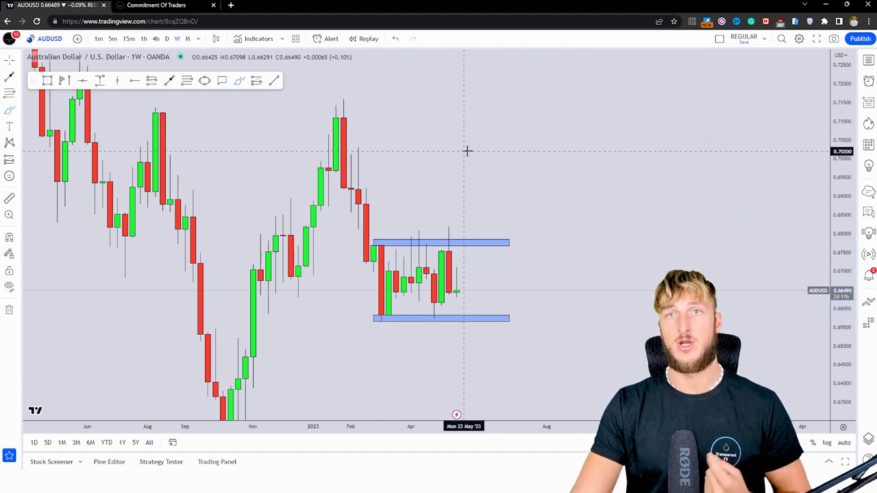
# Switch the chart to the daily timeframe and delete both the resistance and support rectangles.
pyautogui.click(168, 40)
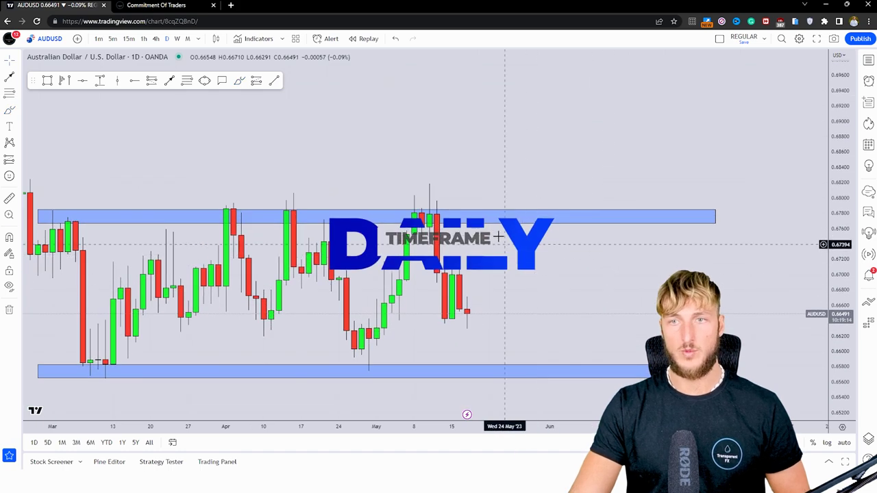
pyautogui.click(498, 221)
pyautogui.press('Delete')
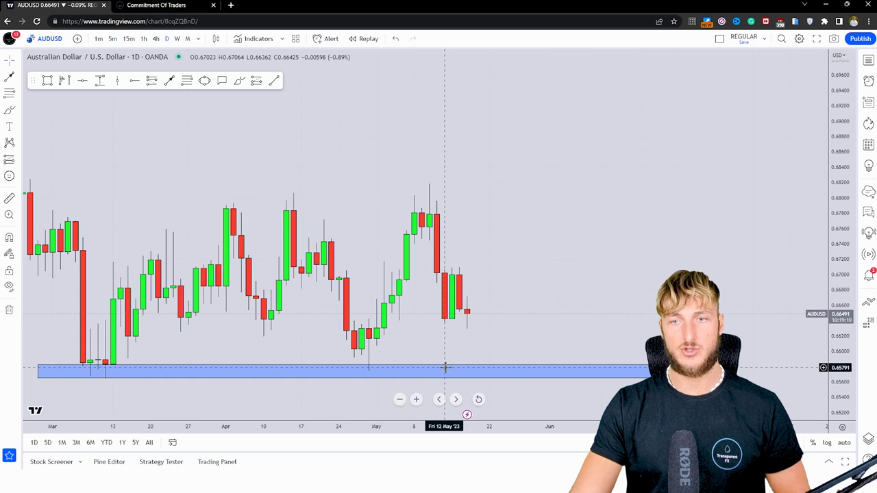
pyautogui.click(447, 367)
pyautogui.click(475, 99)
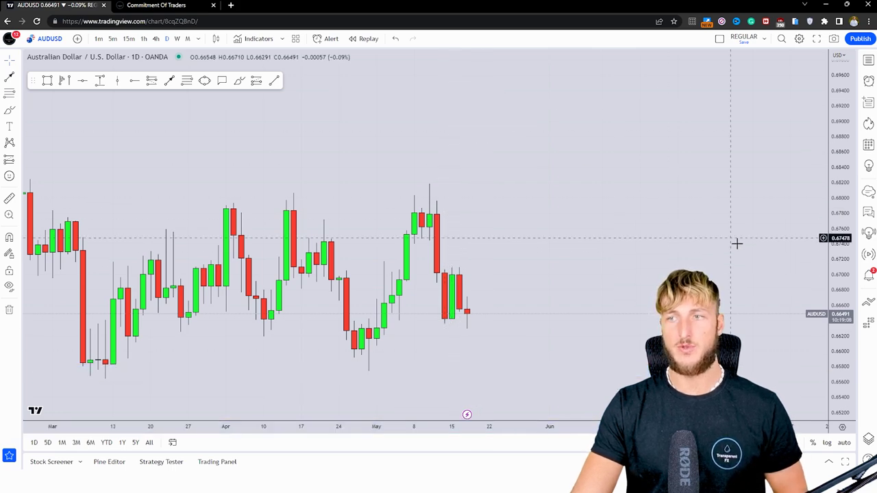
# Brush over the daily swing from the late April drop through the circled May highs to the latest candle, and undo the strokes.
pyautogui.hscroll(-2, 638, 257)
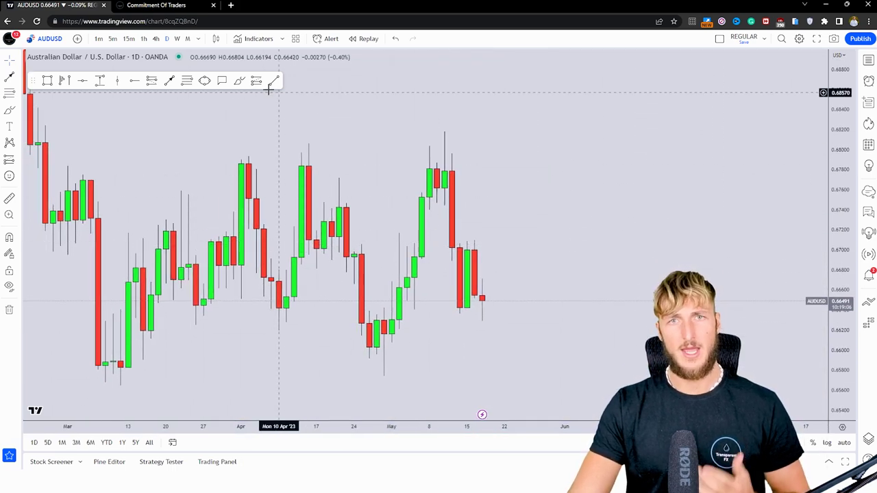
pyautogui.click(239, 81)
pyautogui.moveTo(362, 234)
pyautogui.mouseDown()
pyautogui.moveTo(367, 336)
pyautogui.moveTo(389, 329)
pyautogui.moveTo(421, 217)
pyautogui.moveTo(450, 167)
pyautogui.moveTo(483, 308)
pyautogui.mouseUp()
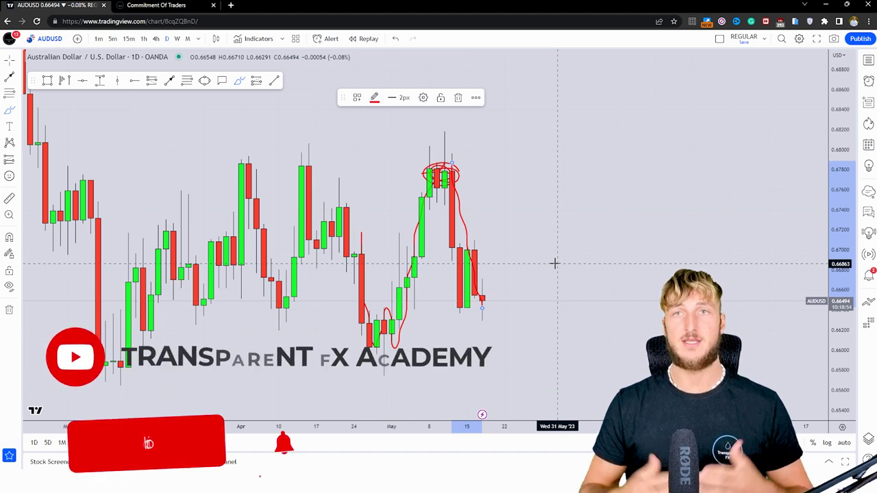
pyautogui.click(393, 43)
# Trace the decline from the May high to the latest candles with the brush, deleting the first stroke and redrawing it.
pyautogui.scroll(-2, 590, 253)
pyautogui.moveTo(554, 267); pyautogui.dragTo(843, 255)
pyautogui.moveTo(666, 290); pyautogui.dragTo(513, 300)
pyautogui.click(239, 80)
pyautogui.moveTo(400, 163); pyautogui.dragTo(420, 307)
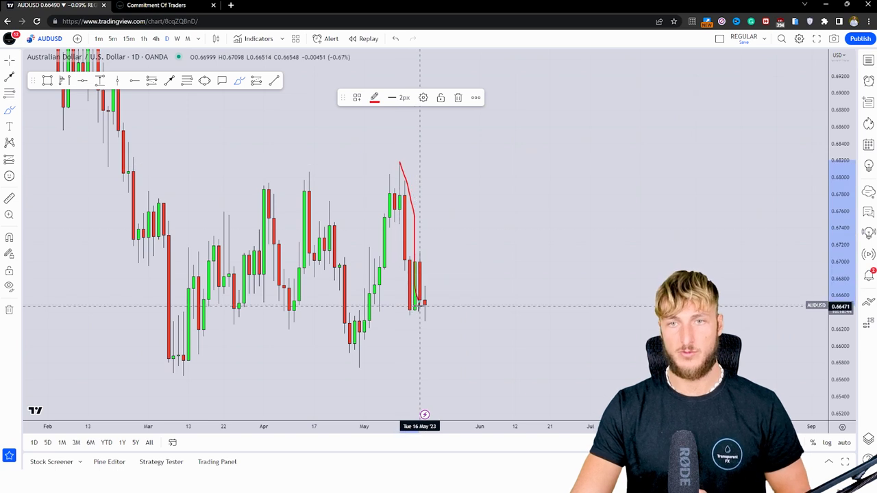
pyautogui.click(457, 97)
pyautogui.moveTo(398, 166); pyautogui.dragTo(421, 294)
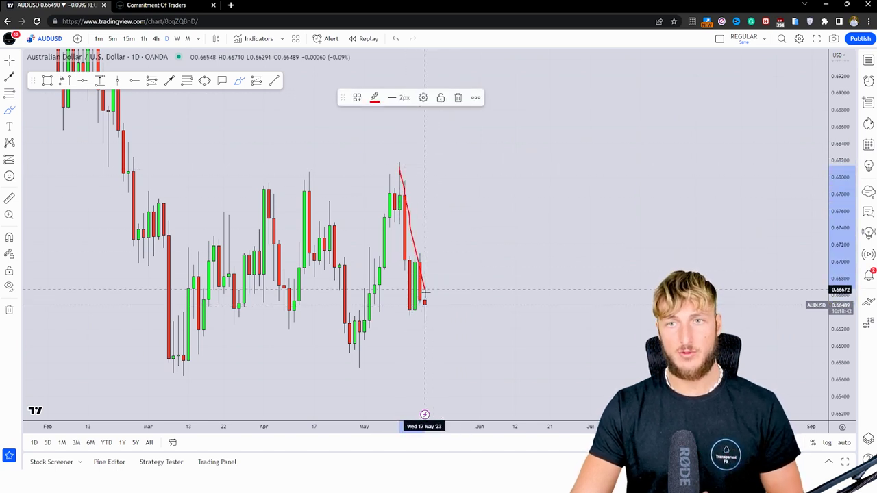
# Delete the decline stroke, brush the May M pattern and a schematic M with a neckline retest beside it, and undo the circle on its neckline.
pyautogui.click(457, 97)
pyautogui.moveTo(369, 302)
pyautogui.mouseDown()
pyautogui.moveTo(395, 172)
pyautogui.moveTo(410, 314)
pyautogui.mouseUp()
pyautogui.moveTo(481, 288)
pyautogui.mouseDown()
pyautogui.moveTo(491, 178)
pyautogui.moveTo(527, 214)
pyautogui.moveTo(537, 278)
pyautogui.mouseUp()
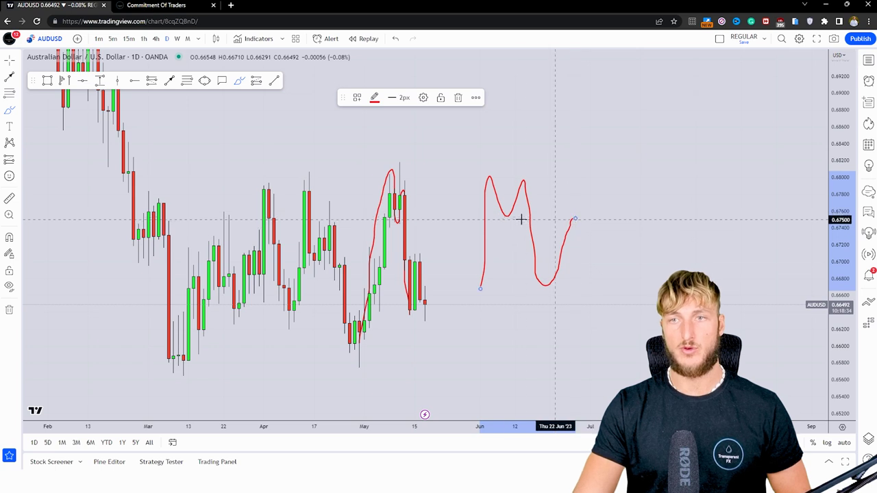
pyautogui.moveTo(504, 218); pyautogui.dragTo(575, 218)
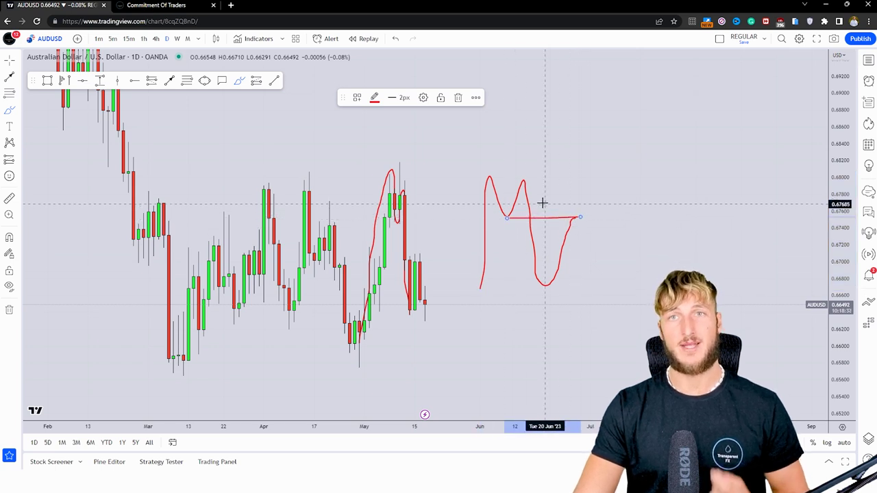
pyautogui.moveTo(506, 218); pyautogui.dragTo(505, 230)
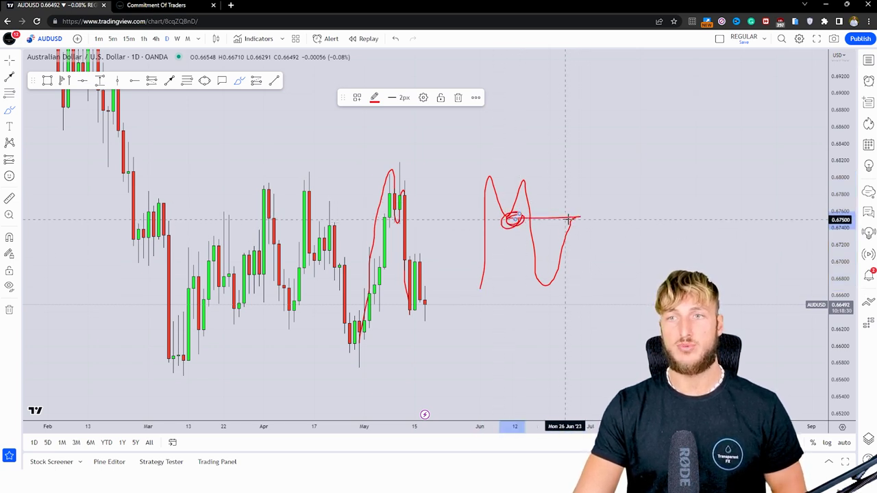
pyautogui.click(395, 39)
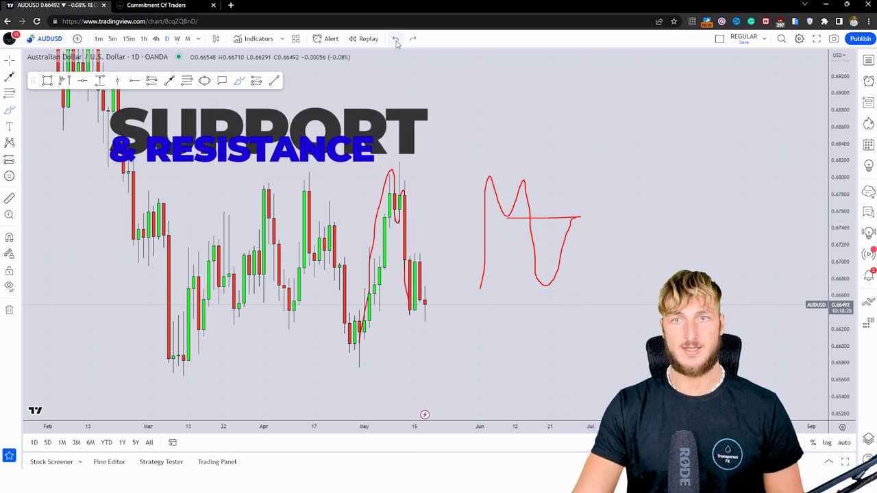
# Brush a projected retest of the M-pattern neckline and a double bottom rebounding from the latest lows, undoing both sets of strokes.
pyautogui.moveTo(410, 296)
pyautogui.mouseDown()
pyautogui.moveTo(427, 306)
pyautogui.moveTo(444, 233)
pyautogui.mouseUp()
pyautogui.moveTo(395, 221)
pyautogui.mouseDown()
pyautogui.moveTo(452, 224)
pyautogui.moveTo(392, 209)
pyautogui.moveTo(405, 228)
pyautogui.moveTo(407, 217)
pyautogui.moveTo(466, 210)
pyautogui.moveTo(453, 219)
pyautogui.mouseUp()
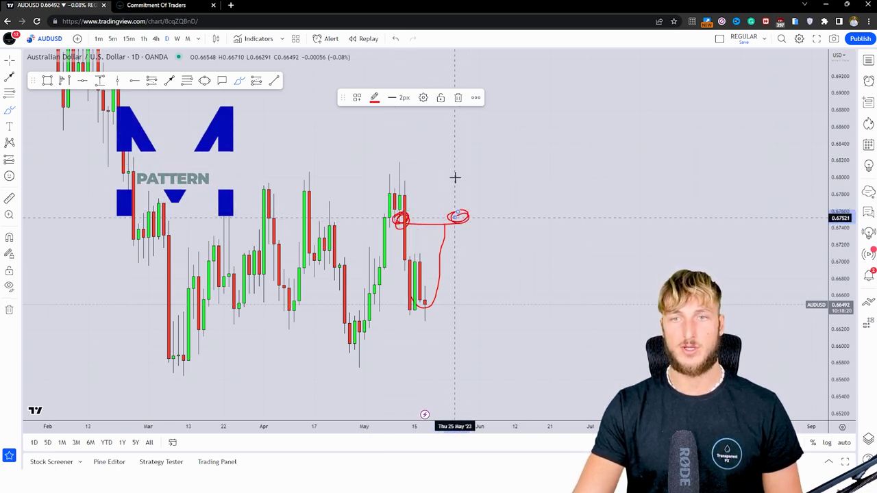
pyautogui.click(396, 39)
pyautogui.click(396, 39)
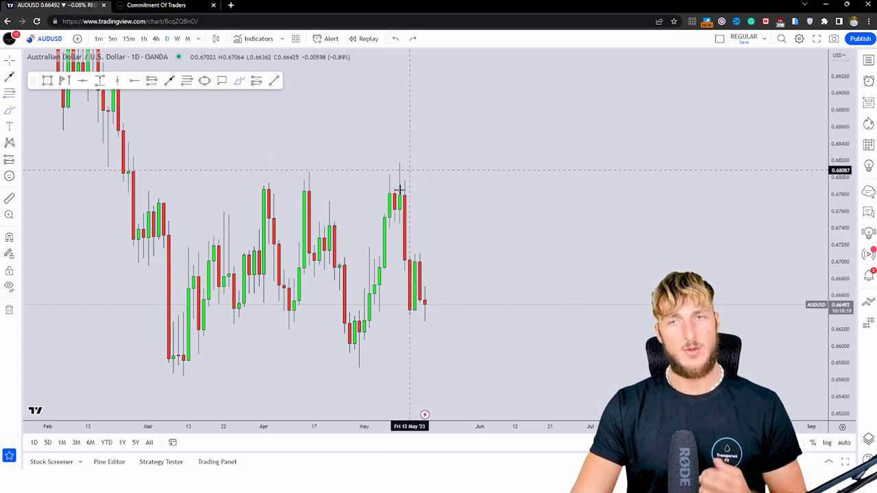
pyautogui.moveTo(404, 306)
pyautogui.mouseDown()
pyautogui.moveTo(414, 316)
pyautogui.moveTo(421, 265)
pyautogui.moveTo(425, 307)
pyautogui.moveTo(439, 303)
pyautogui.moveTo(434, 231)
pyautogui.mouseUp()
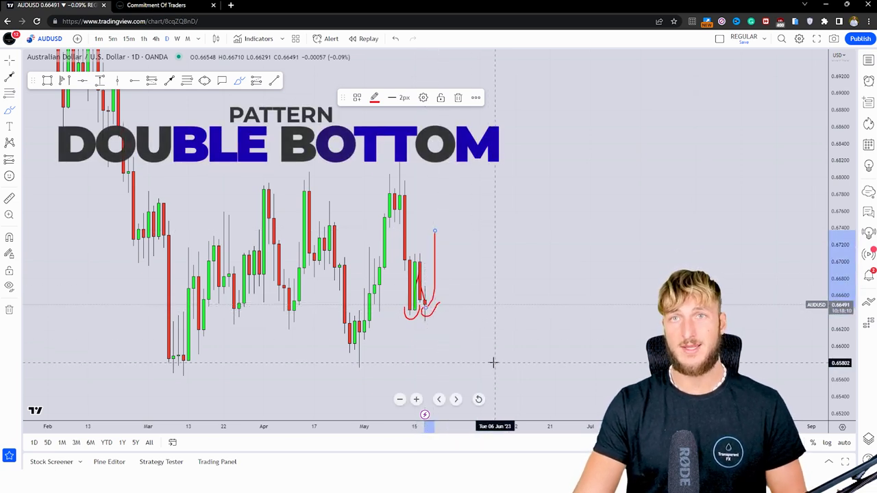
pyautogui.click(396, 38)
# Draw a support rectangle across the daily lows from 22 March 2023 at about 0.6629 to early June.
pyautogui.click(65, 80)
pyautogui.click(223, 320)
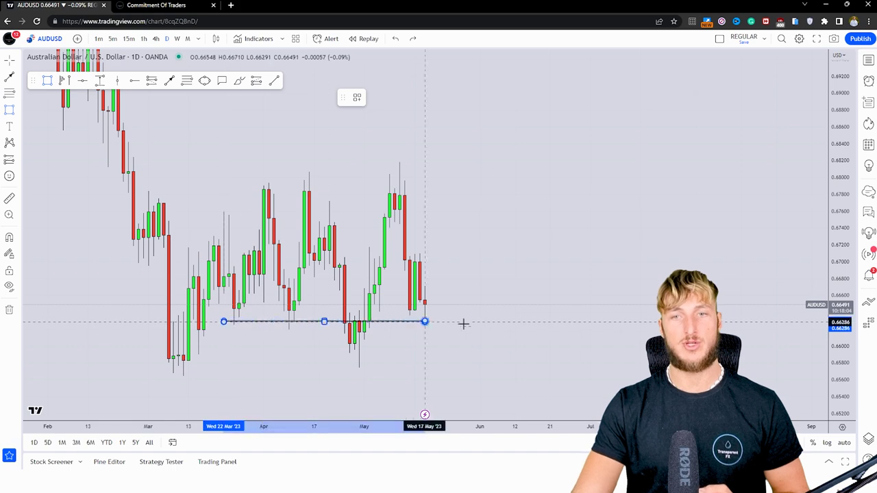
pyautogui.click(510, 309)
# Brush circles around each reaction at the support rectangle with the rallies from it and a projected rebound, and undo the strokes.
pyautogui.click(239, 80)
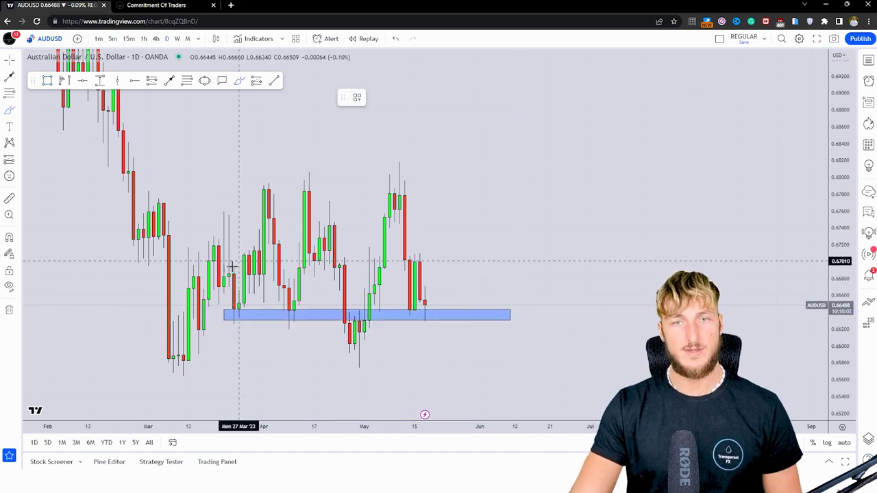
pyautogui.moveTo(233, 309); pyautogui.dragTo(254, 264)
pyautogui.moveTo(288, 316); pyautogui.dragTo(299, 316)
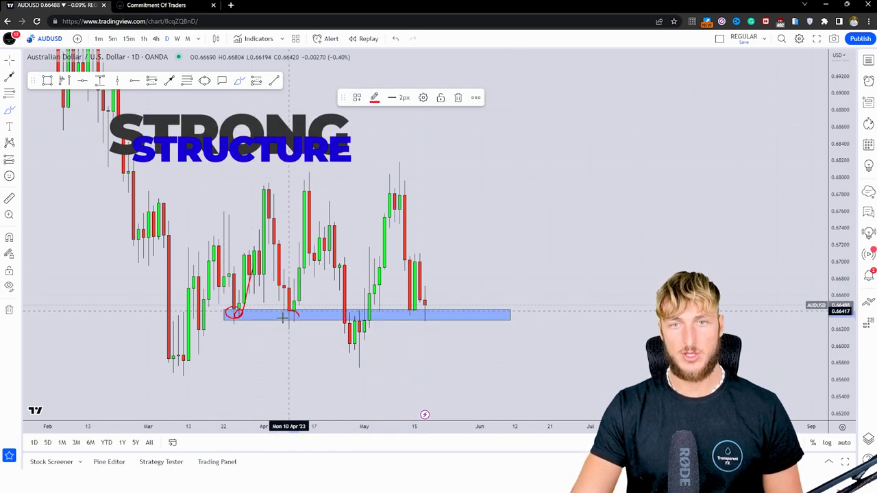
pyautogui.moveTo(300, 245); pyautogui.dragTo(310, 230)
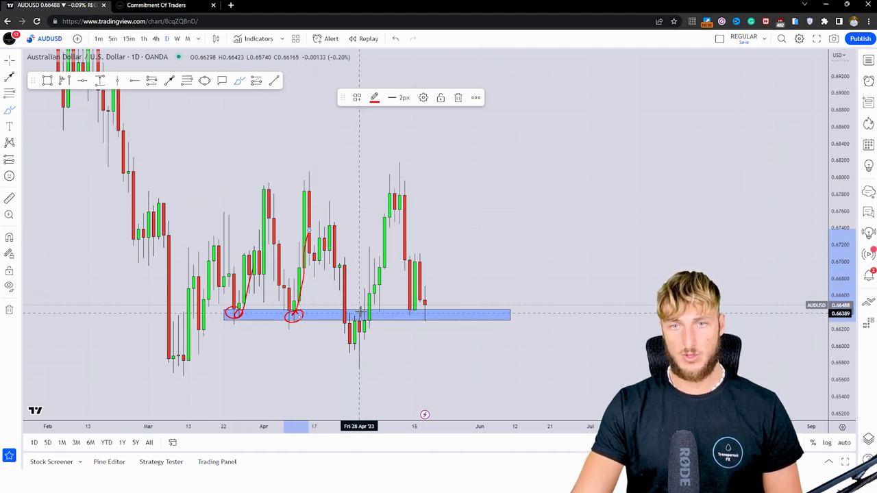
pyautogui.moveTo(359, 313); pyautogui.dragTo(365, 315)
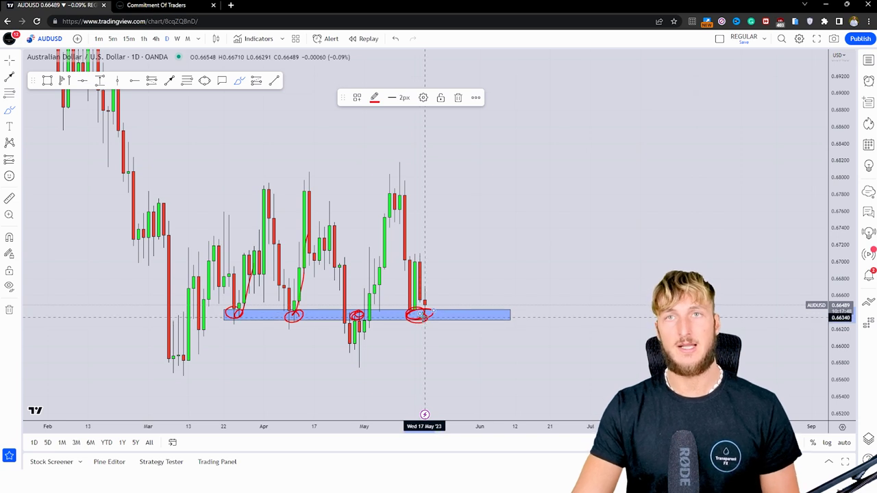
pyautogui.moveTo(420, 315); pyautogui.dragTo(435, 213)
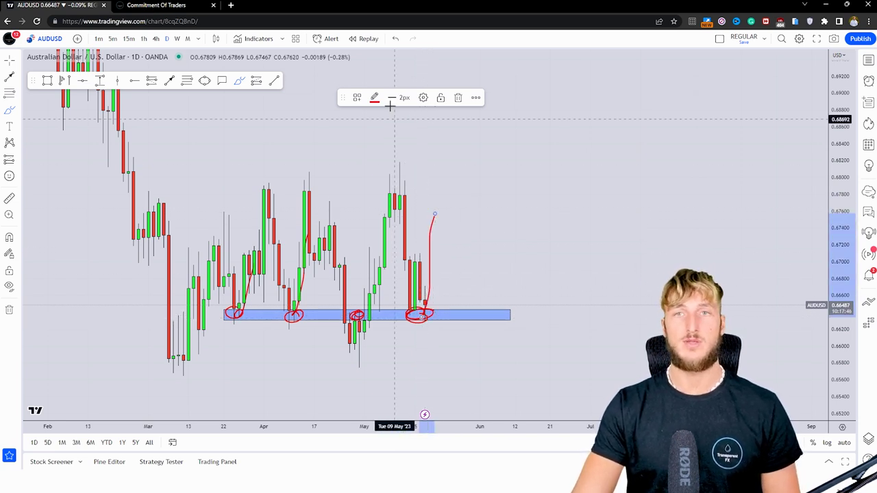
pyautogui.click(395, 39)
pyautogui.click(395, 39)
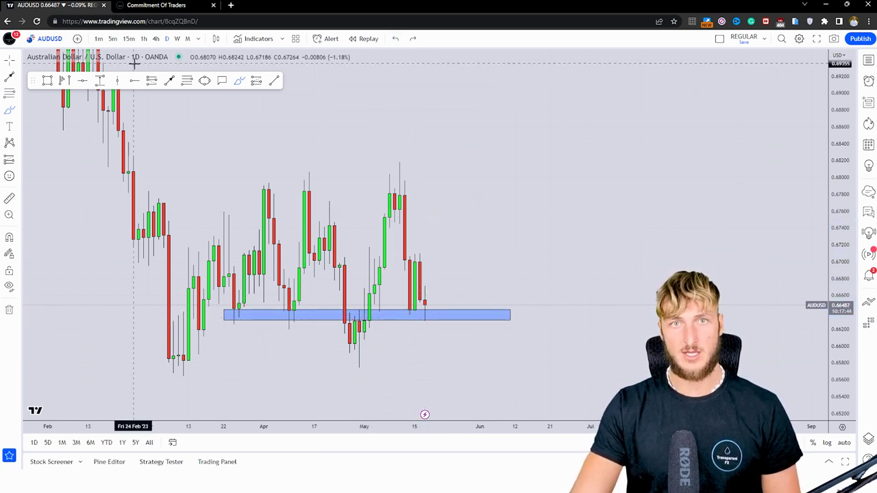
# Switch to the Commitment of Traders page and compare the Australian dollar net positions for 4/4/2023 and 5/9/2023.
pyautogui.click(177, 10)
pyautogui.moveTo(183, 69); pyautogui.dragTo(54, 69)
pyautogui.click(280, 90)
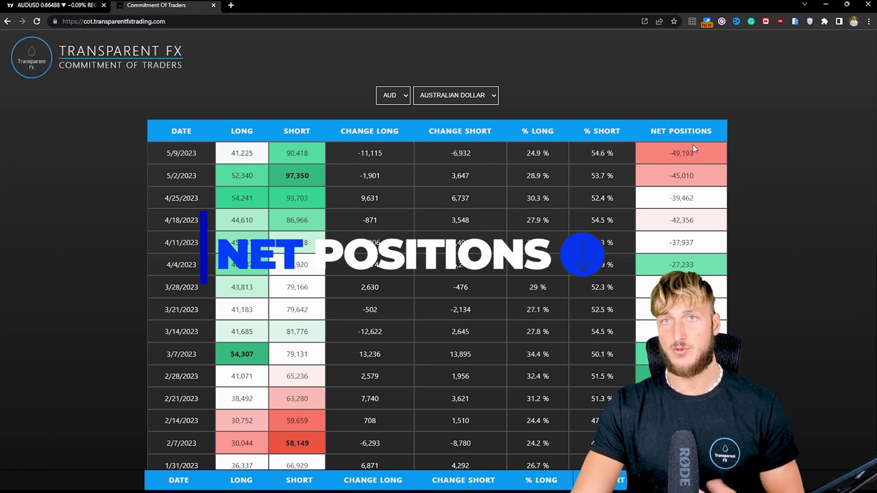
pyautogui.moveTo(668, 265); pyautogui.dragTo(705, 267)
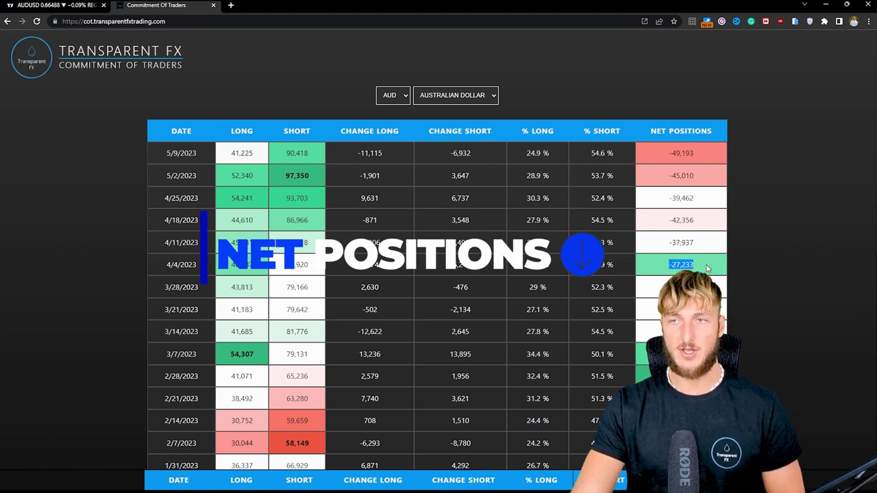
pyautogui.moveTo(668, 153); pyautogui.dragTo(705, 153)
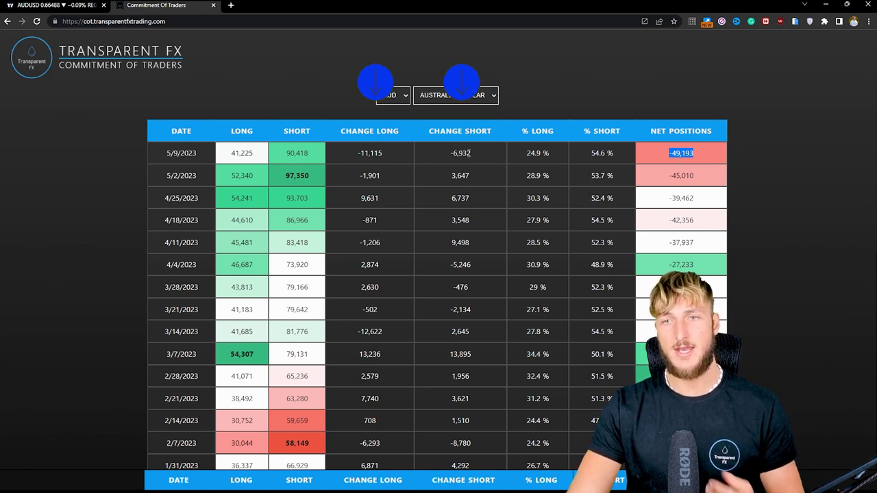
# Examine the weekly changes in Australian dollar short positions from 4/11/2023 to 5/9/2023.
pyautogui.click(456, 240)
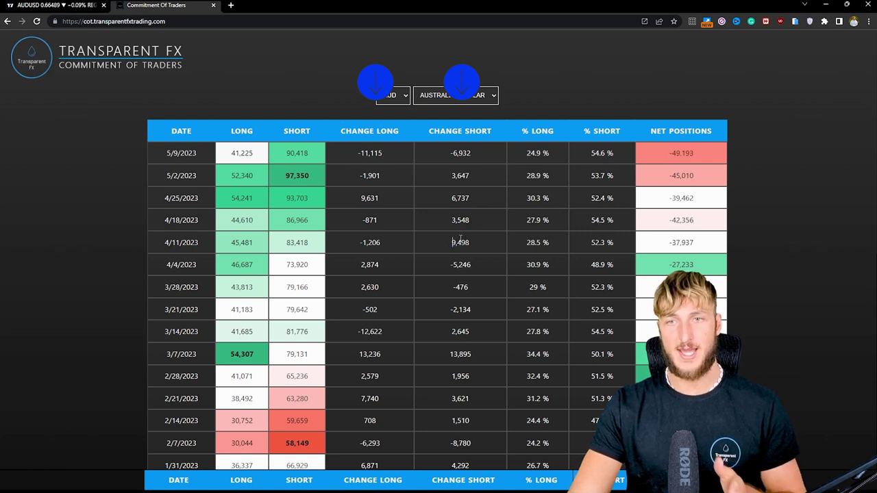
pyautogui.doubleClick(447, 220)
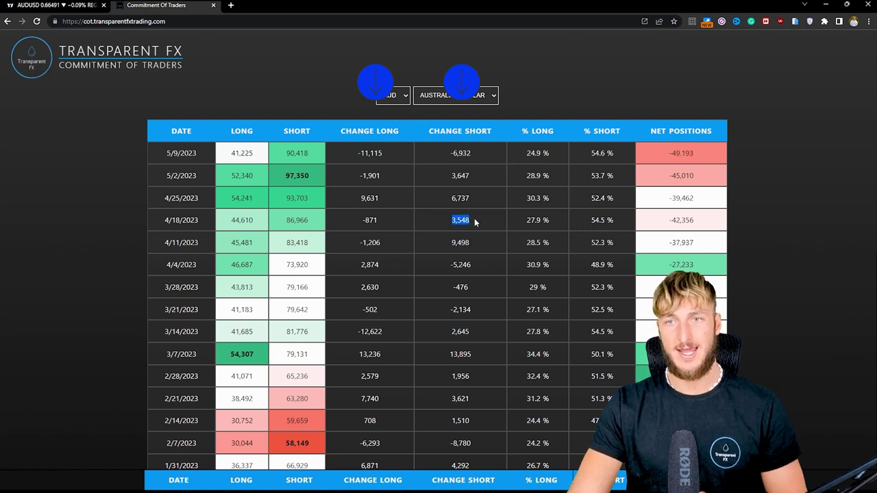
pyautogui.doubleClick(461, 175)
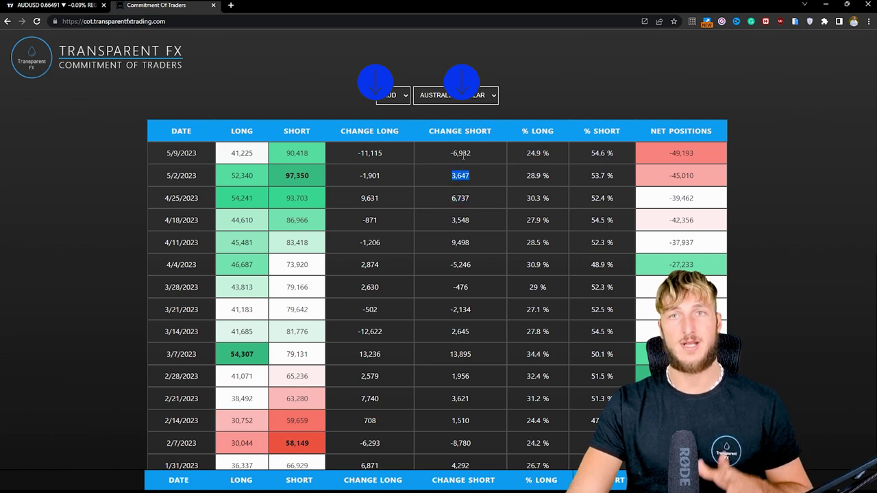
pyautogui.doubleClick(462, 154)
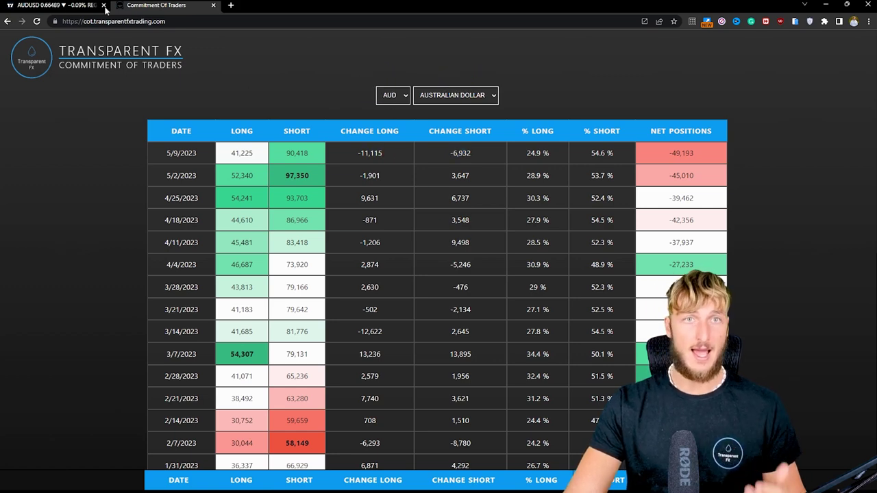
# Return to the AUDUSD chart and draw a circular ellipse around the latest candles at the support rectangle.
pyautogui.click(82, 6)
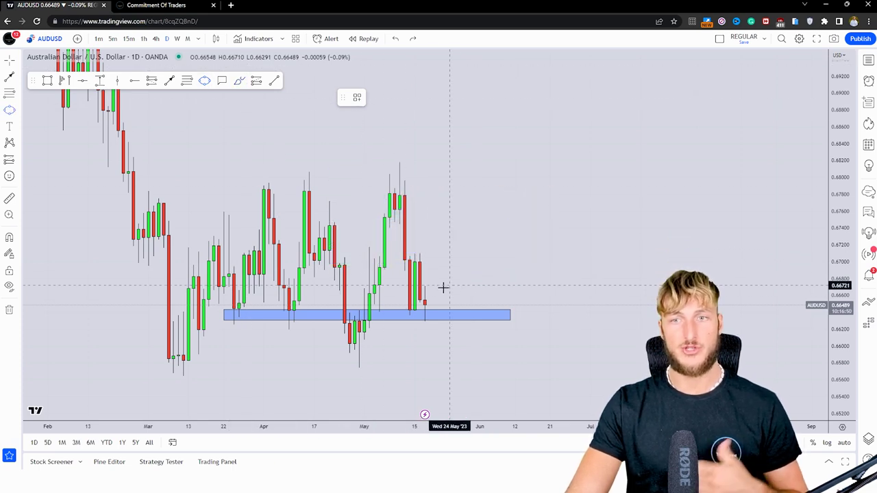
pyautogui.moveTo(415, 296)
pyautogui.mouseDown()
pyautogui.moveTo(441, 335)
pyautogui.moveTo(454, 339)
pyautogui.mouseUp()
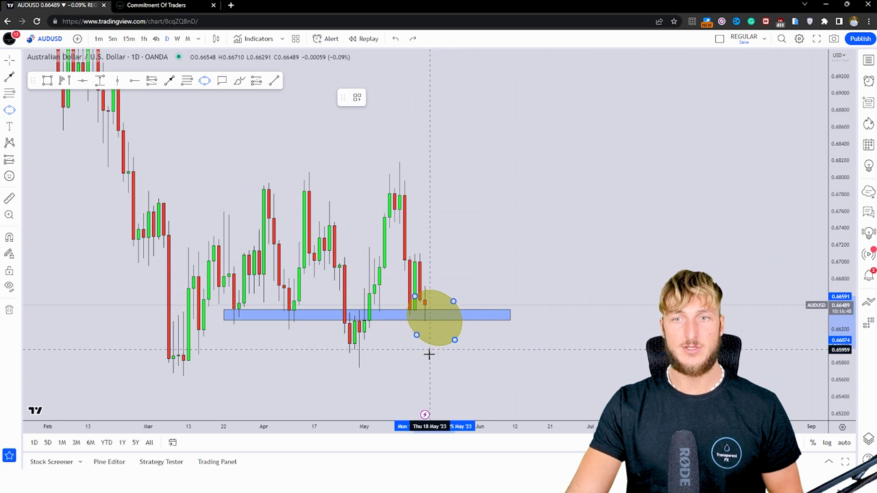
pyautogui.click(429, 354)
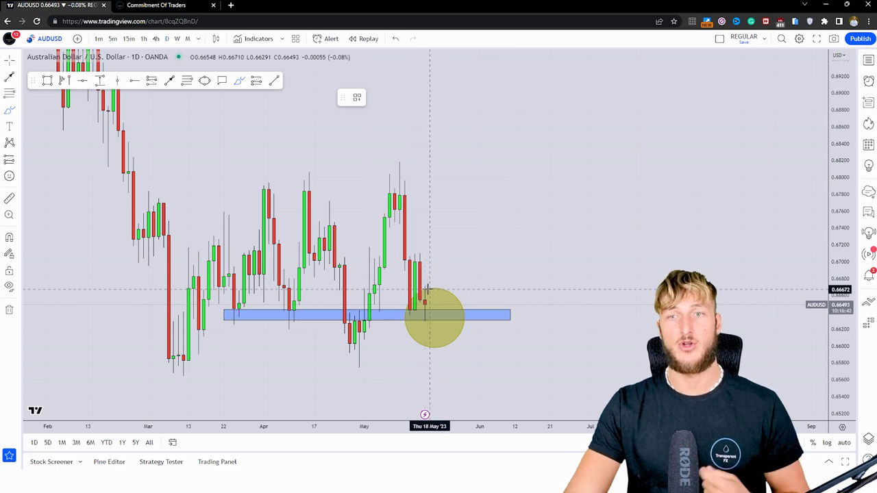
# Brush a projected consolidation and rally from the support circle, circle the consolidation, and undo both strokes.
pyautogui.moveTo(426, 300)
pyautogui.mouseDown()
pyautogui.moveTo(455, 316)
pyautogui.moveTo(480, 214)
pyautogui.mouseUp()
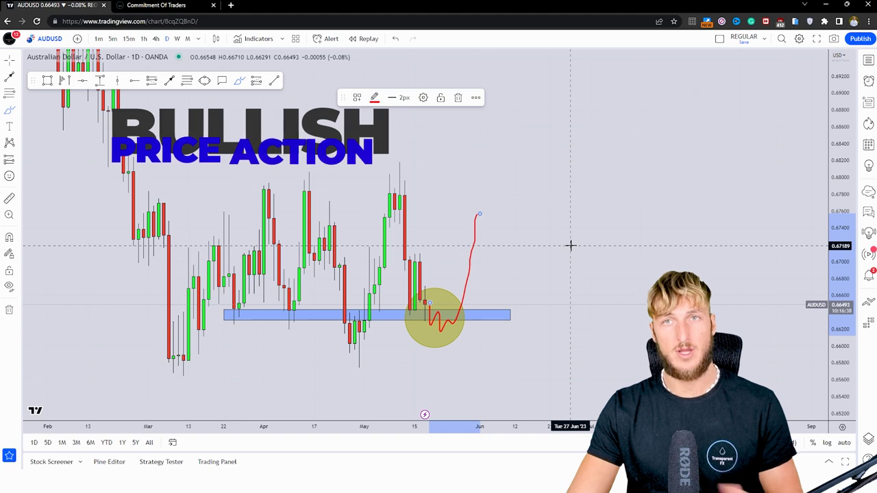
pyautogui.moveTo(435, 307)
pyautogui.mouseDown()
pyautogui.moveTo(418, 316)
pyautogui.moveTo(460, 318)
pyautogui.moveTo(434, 330)
pyautogui.moveTo(442, 322)
pyautogui.mouseUp()
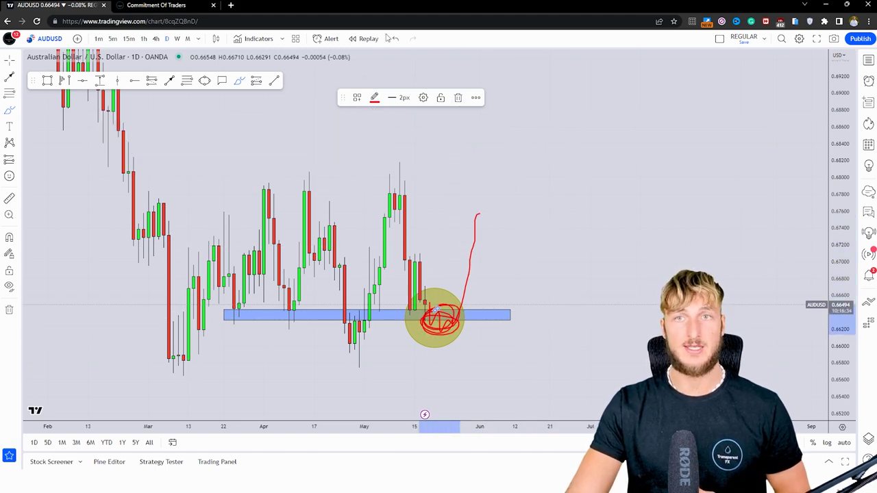
pyautogui.click(395, 39)
pyautogui.click(396, 40)
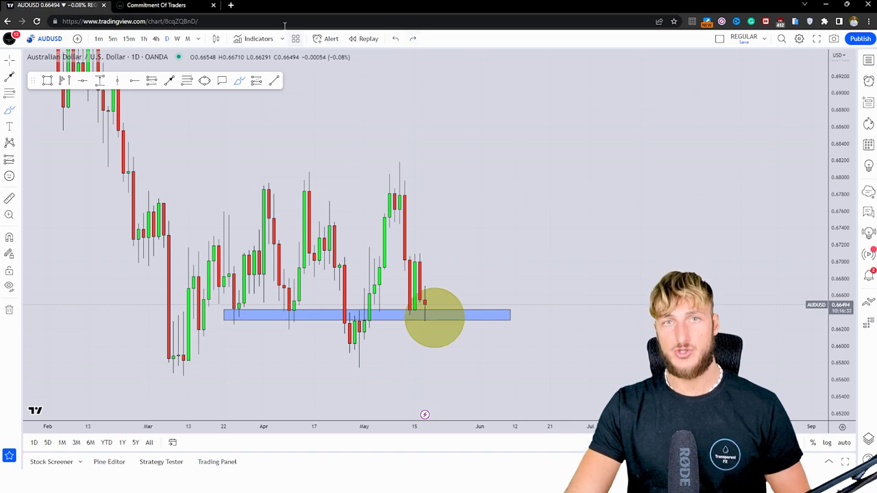
# Glance at the Commitment of Traders page, then brush a curved rebound from the support circle on the AUDUSD chart and delete it.
pyautogui.click(194, 4)
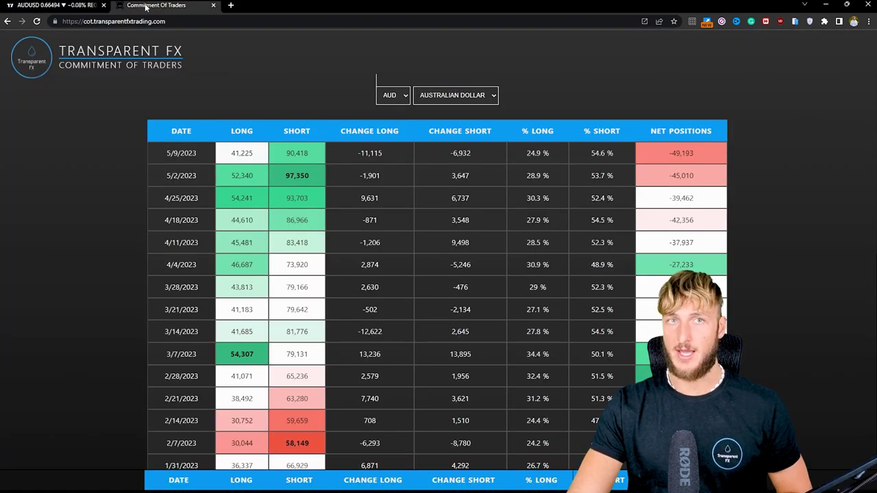
pyautogui.click(55, 5)
pyautogui.moveTo(428, 304); pyautogui.dragTo(454, 269)
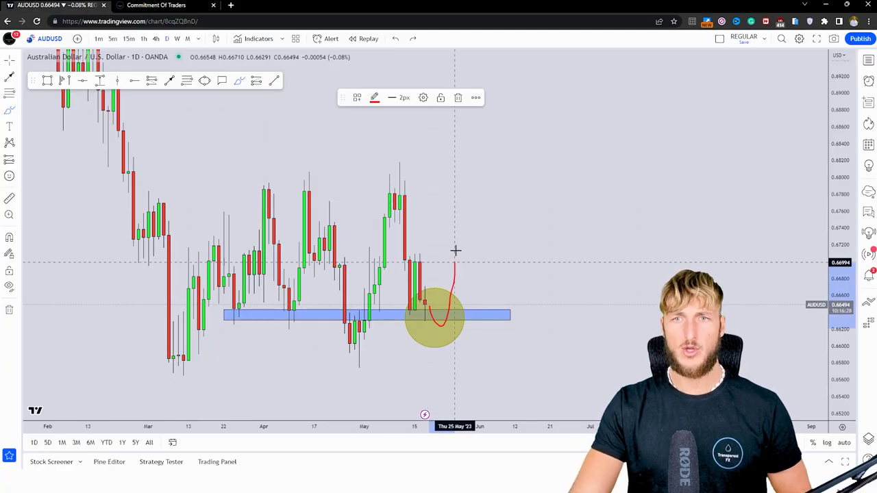
pyautogui.press('Delete')
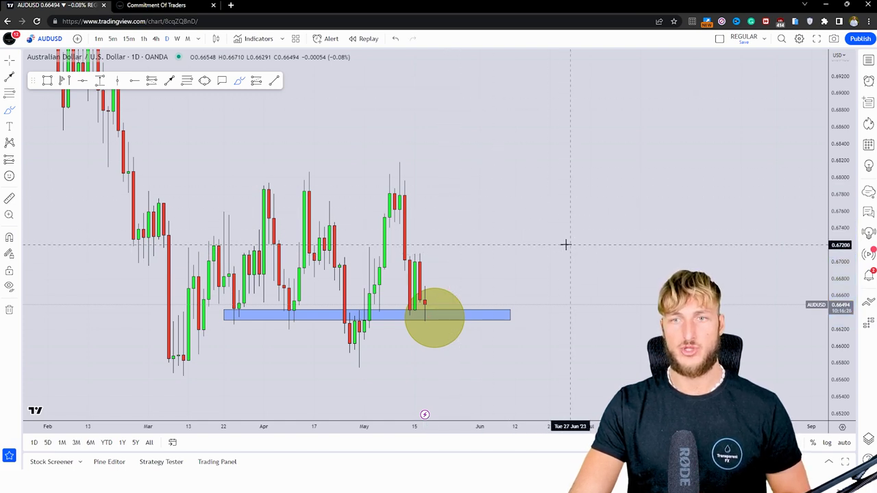
# Recheck the Australian dollar figures on the Commitment of Traders page and return to the AUDUSD chart.
pyautogui.moveTo(529, 249); pyautogui.dragTo(546, 241)
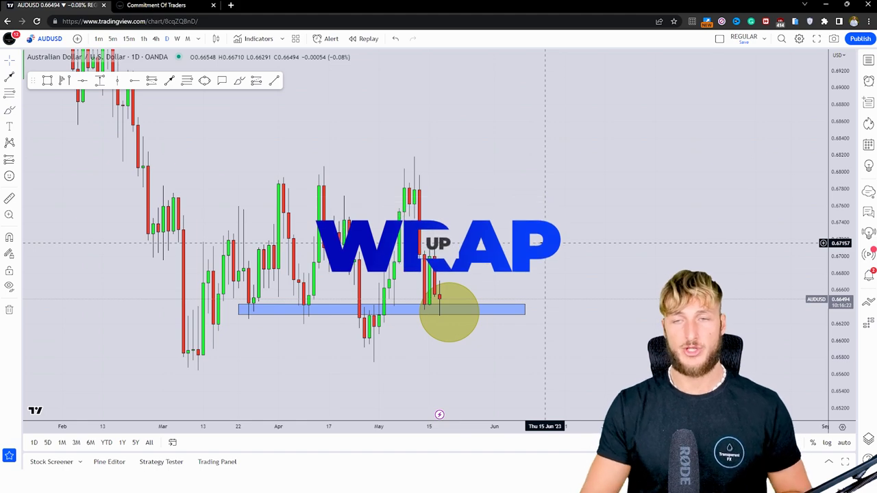
pyautogui.click(160, 11)
pyautogui.hotkey('ctrl', 'shift', 'Tab')
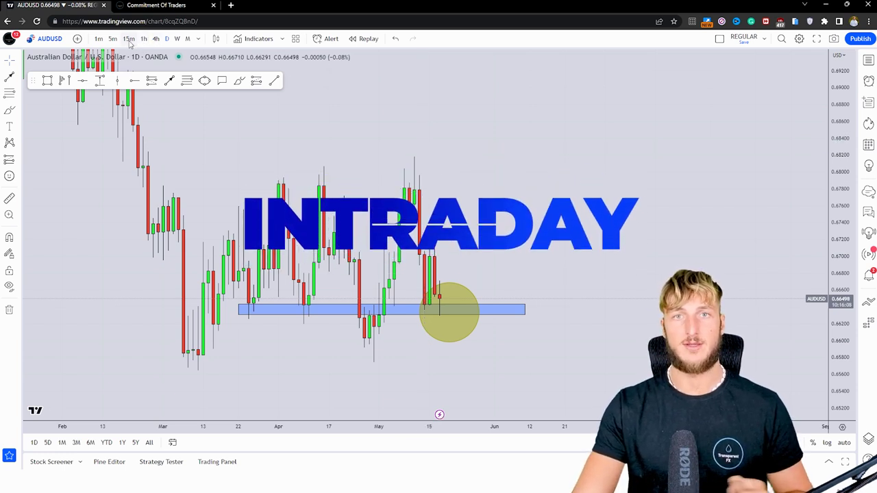
# Brush a choppy consolidation inside the support circle and draw an upward arrow from its end at about 0.6631 to about 0.674.
pyautogui.click(239, 82)
pyautogui.moveTo(441, 296)
pyautogui.mouseDown()
pyautogui.moveTo(450, 312)
pyautogui.moveTo(465, 307)
pyautogui.moveTo(474, 320)
pyautogui.mouseUp()
pyautogui.moveTo(484, 245); pyautogui.dragTo(477, 249)
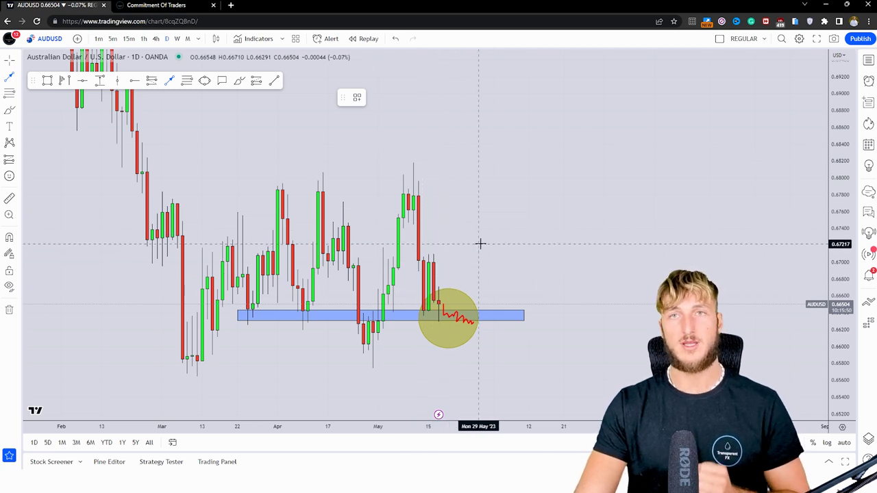
pyautogui.click(478, 321)
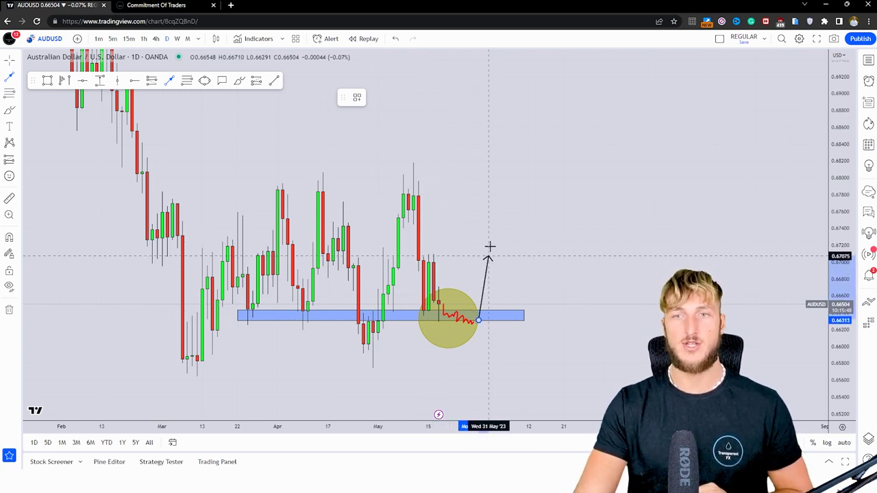
pyautogui.click(488, 229)
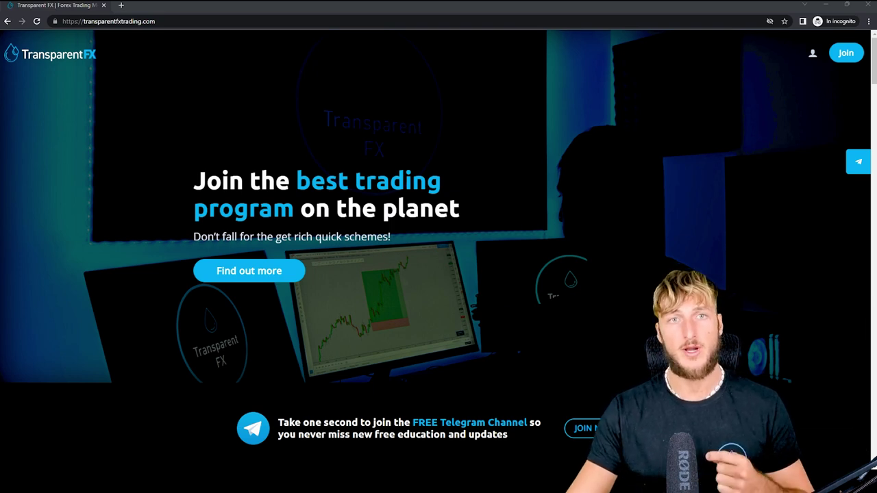
# Review the TransparentFX homepage's video lesson topics and the mentoring, market breakdown, COT data and trading station add-ons.
pyautogui.moveTo(155, 21); pyautogui.dragTo(81, 21)
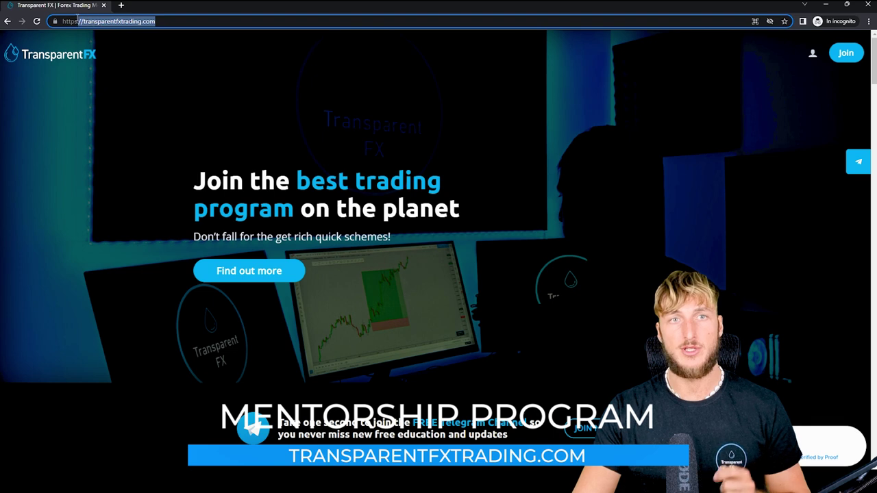
pyautogui.click(331, 108)
pyautogui.scroll(-1, 386, 205)
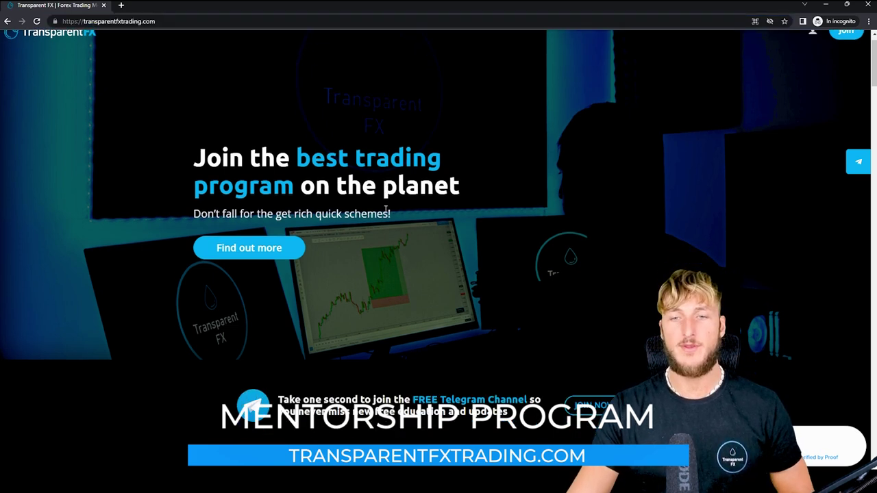
pyautogui.scroll(-10, 384, 212)
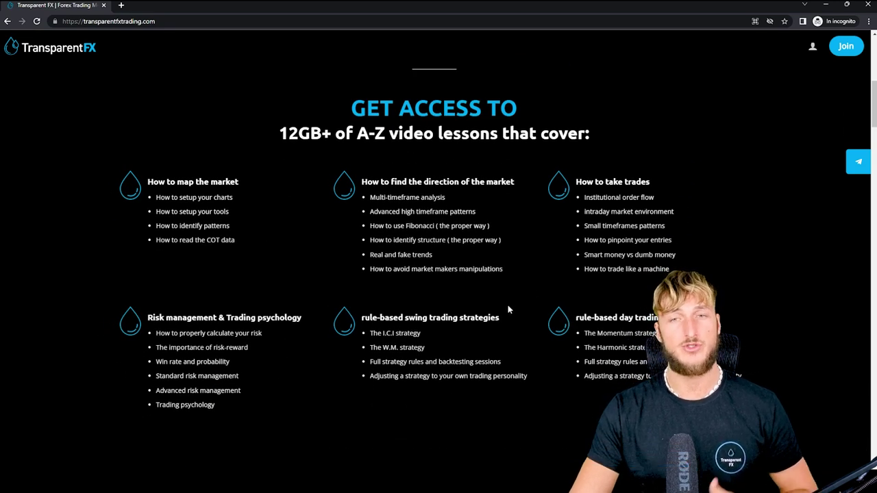
pyautogui.scroll(-8, 508, 310)
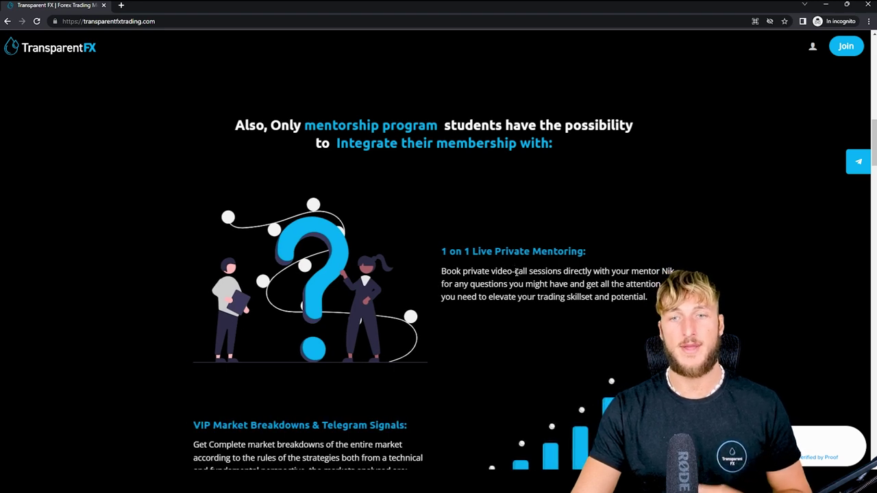
pyautogui.scroll(-3, 517, 272)
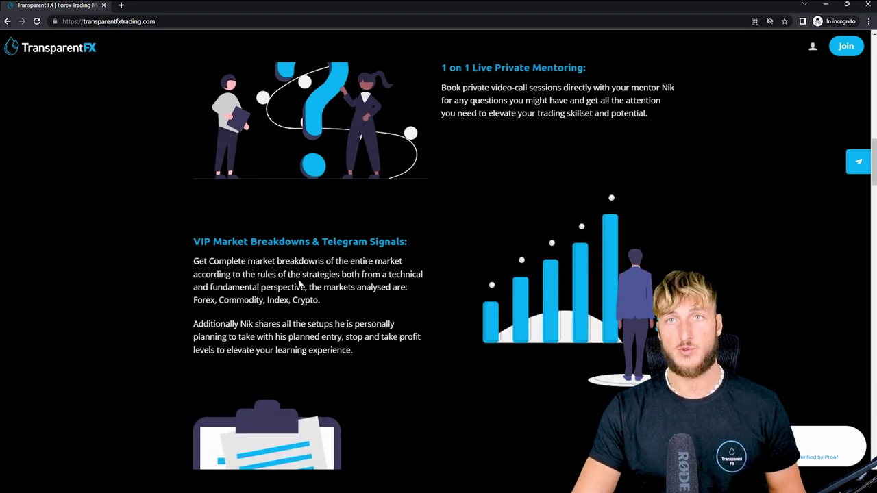
pyautogui.scroll(-4, 299, 286)
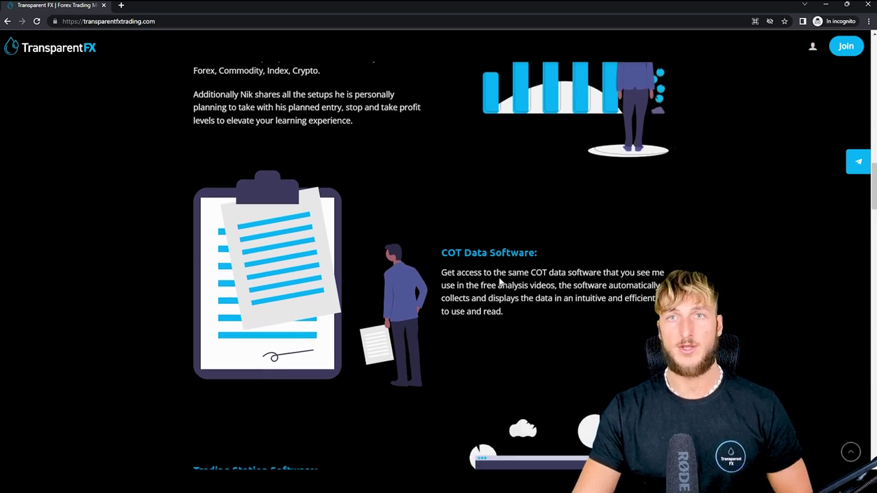
pyautogui.scroll(-4, 501, 283)
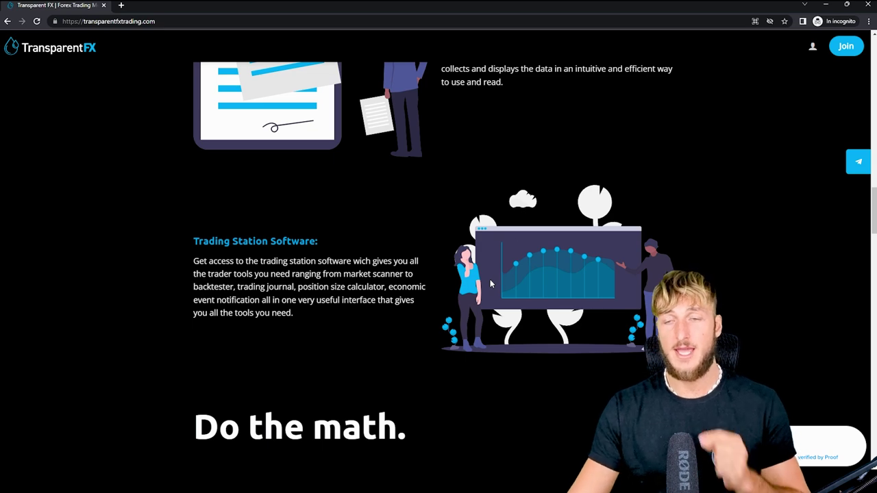
# Examine the TransparentFX page's student statistics, special promotion, offer countdown and lifetime-access pricing for the Mentorship Program.
pyautogui.scroll(-4, 503, 247)
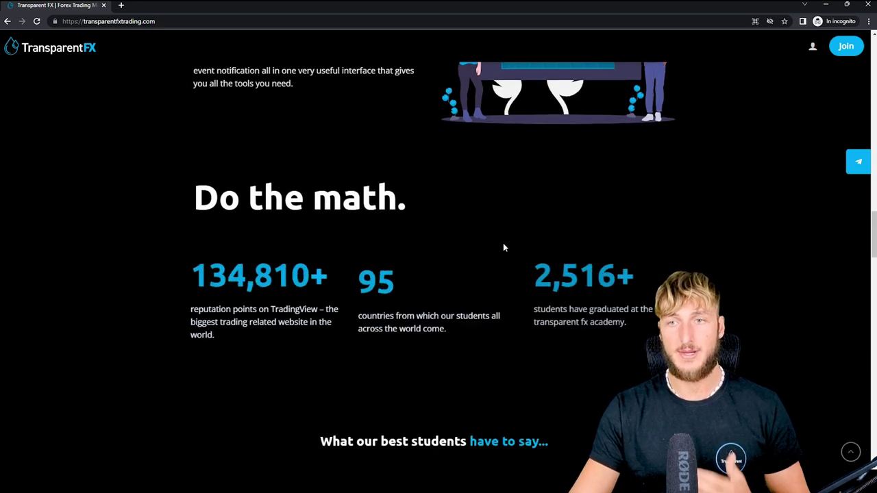
pyautogui.scroll(-5, 503, 247)
pyautogui.scroll(-3, 503, 248)
pyautogui.scroll(-4, 503, 248)
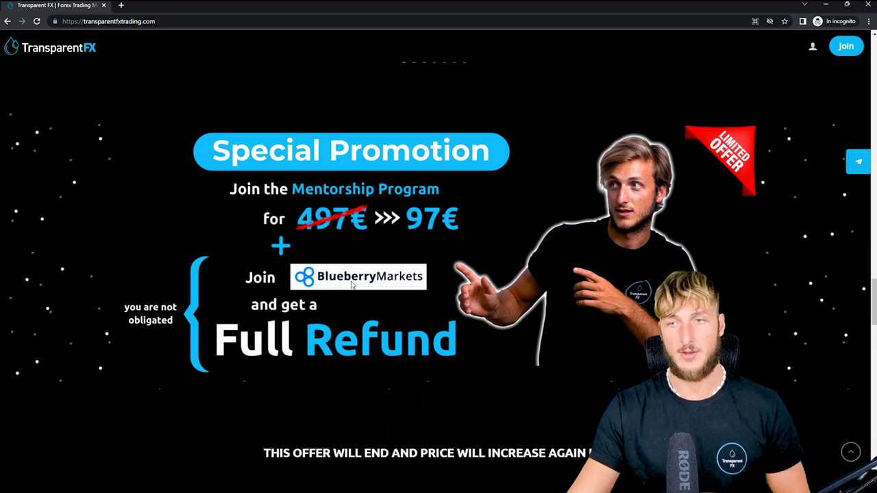
pyautogui.scroll(-3, 357, 294)
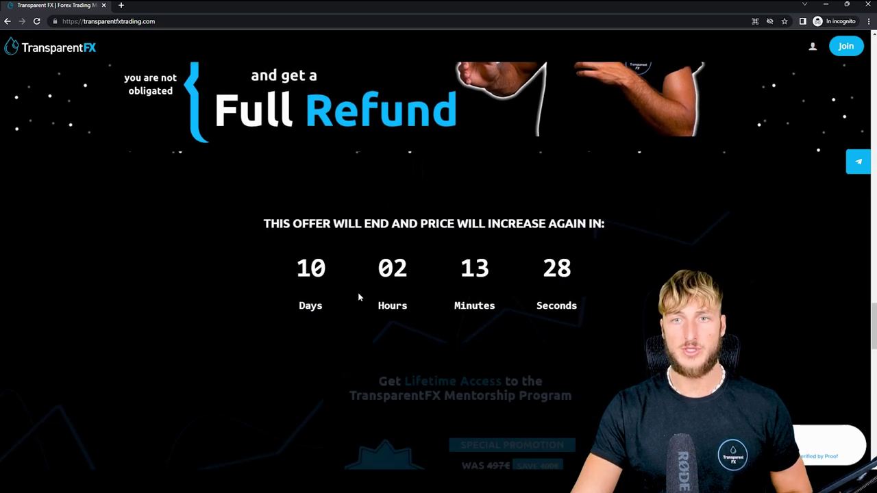
pyautogui.scroll(-1, 358, 296)
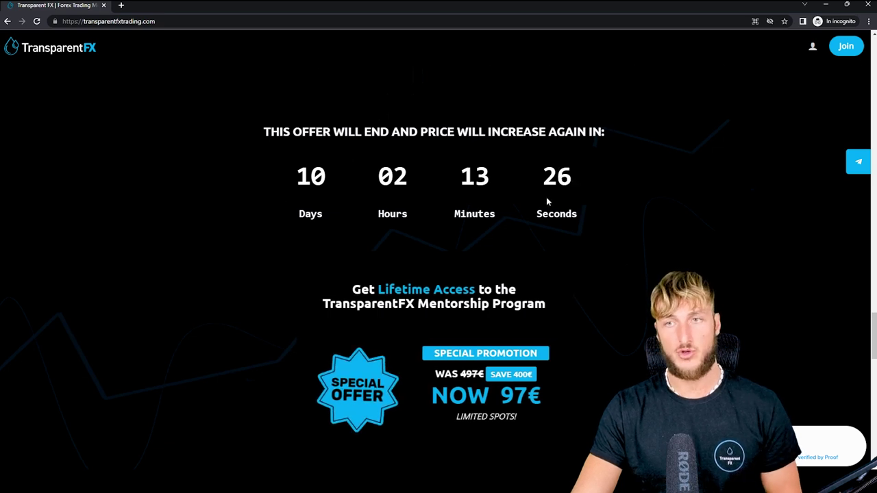
pyautogui.scroll(-1, 542, 199)
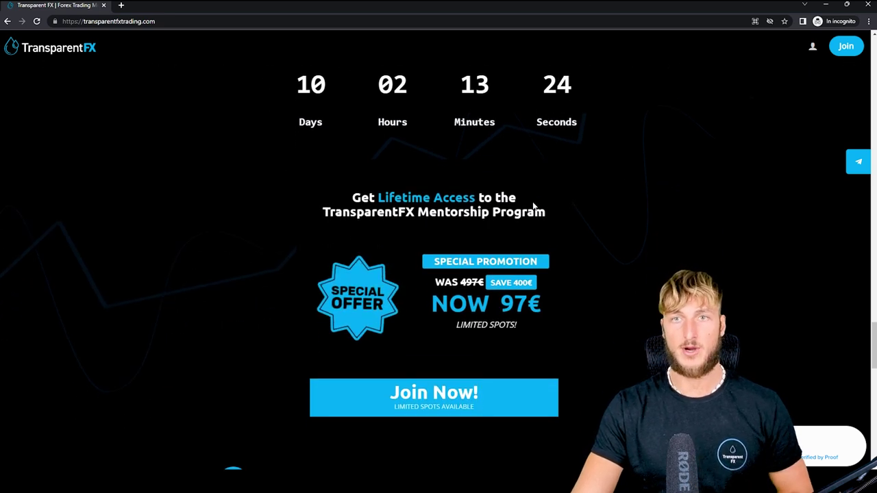